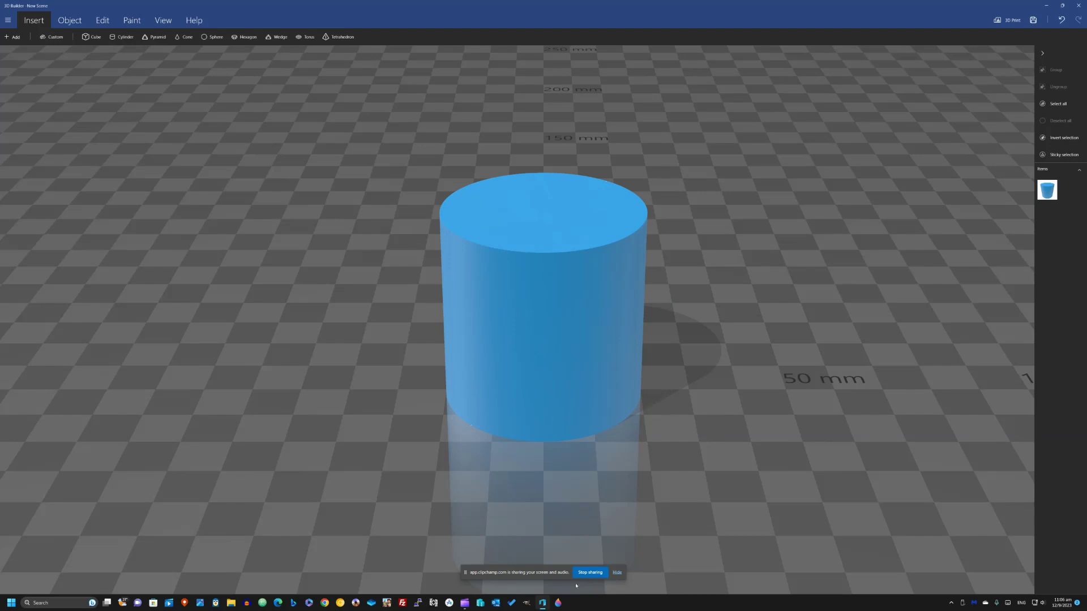
Flatten the blue cylinder into a thin disc about 3 mm high
left_click(616, 573)
left_click(514, 300)
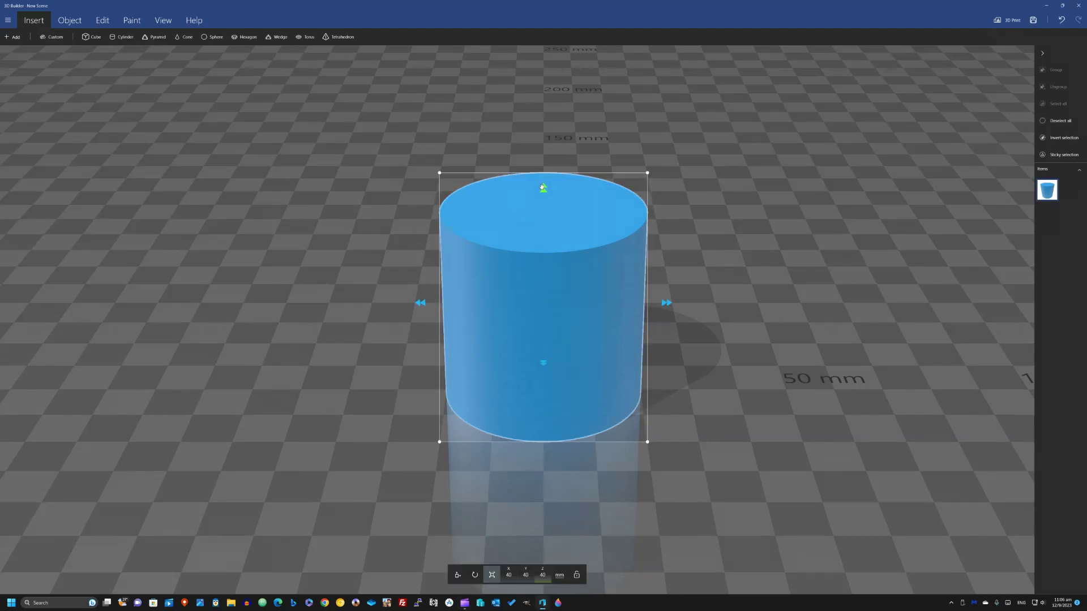
left_click_drag(542, 187, 537, 358)
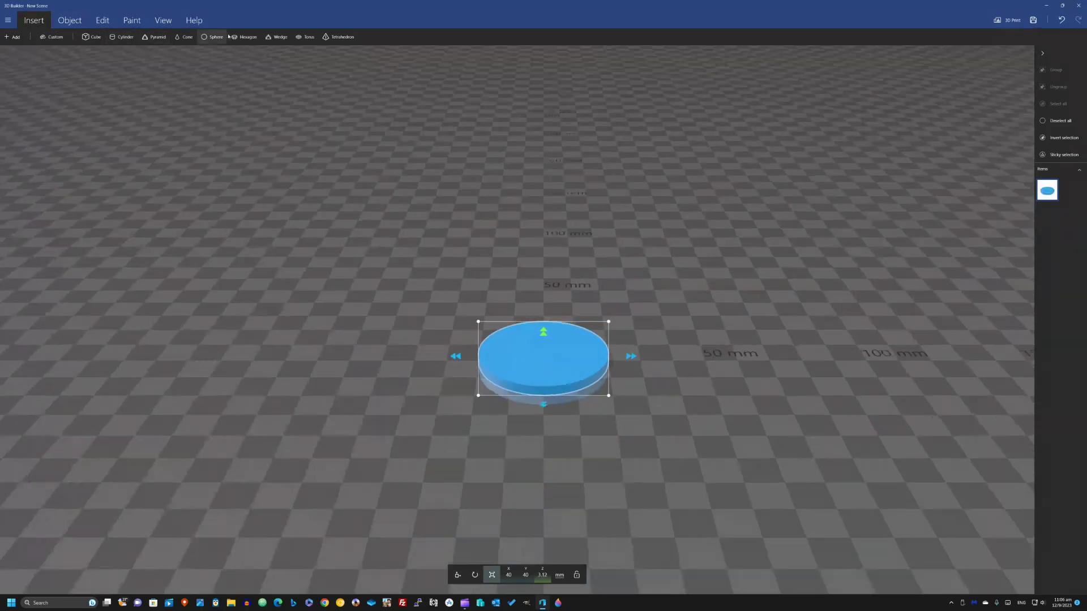
Insert a sphere above the disc and enlarge it uniformly to about 83 mm in diameter
left_click(212, 37)
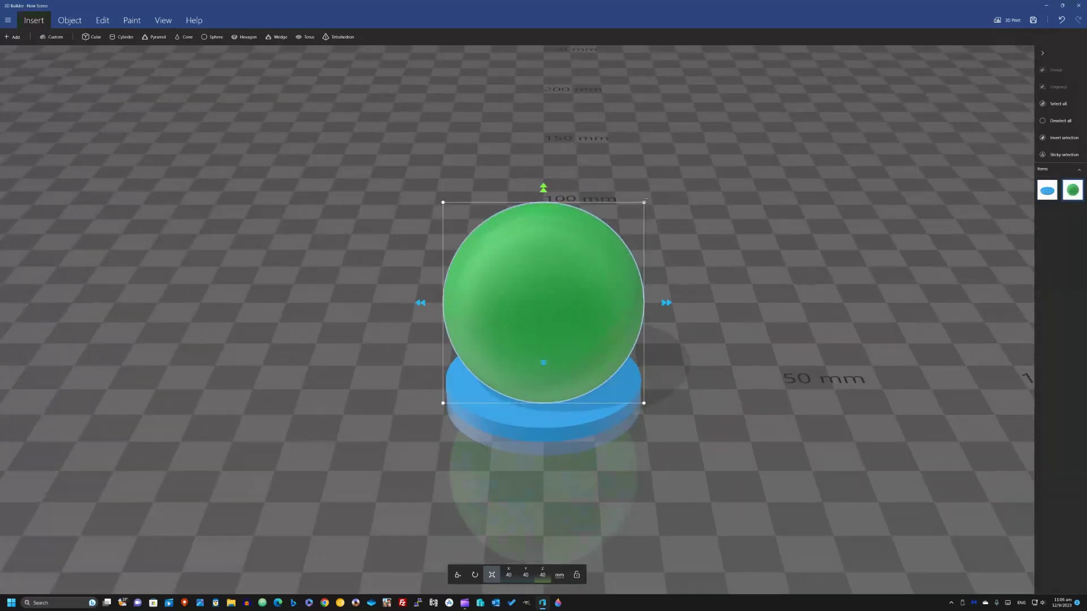
left_click_drag(646, 200, 933, 358)
left_click_drag(933, 358, 886, 351)
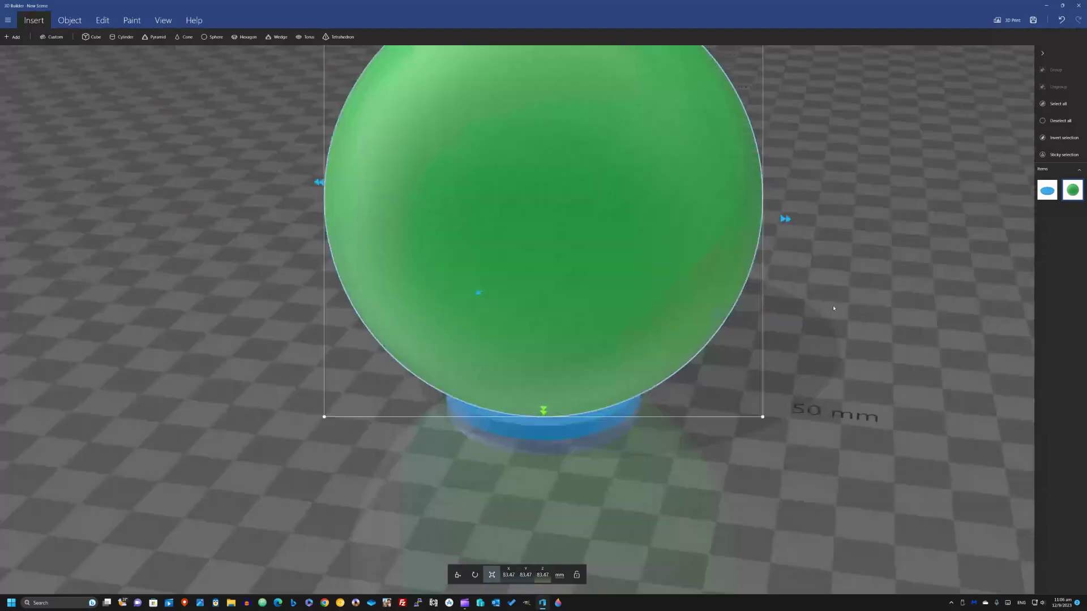
scroll(781, 295, "down", 4)
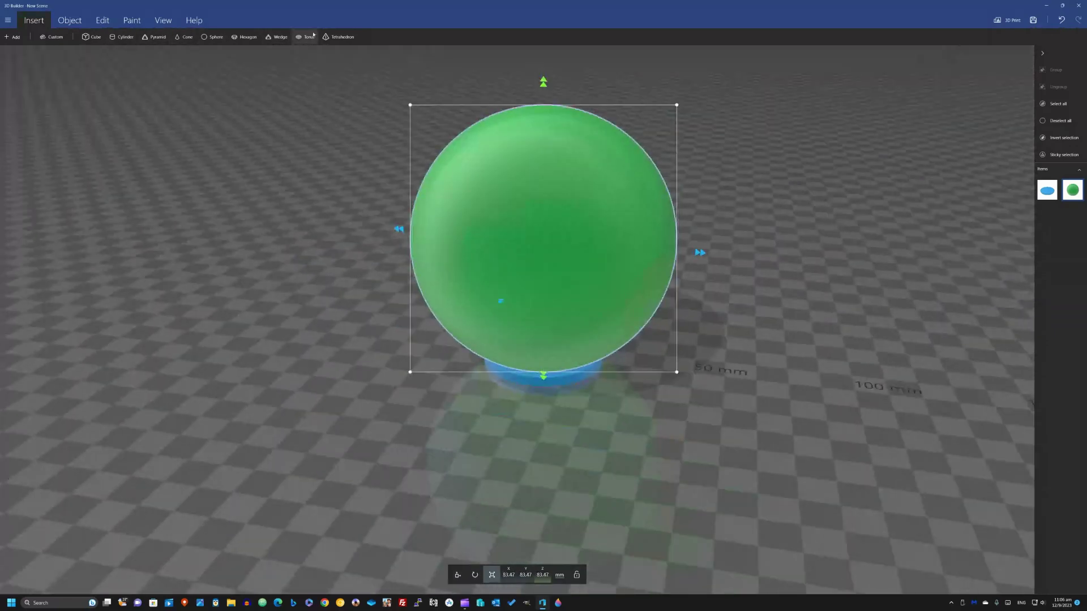
Hollow the sphere with a minimal wall thickness of 0.5 mm
left_click(102, 20)
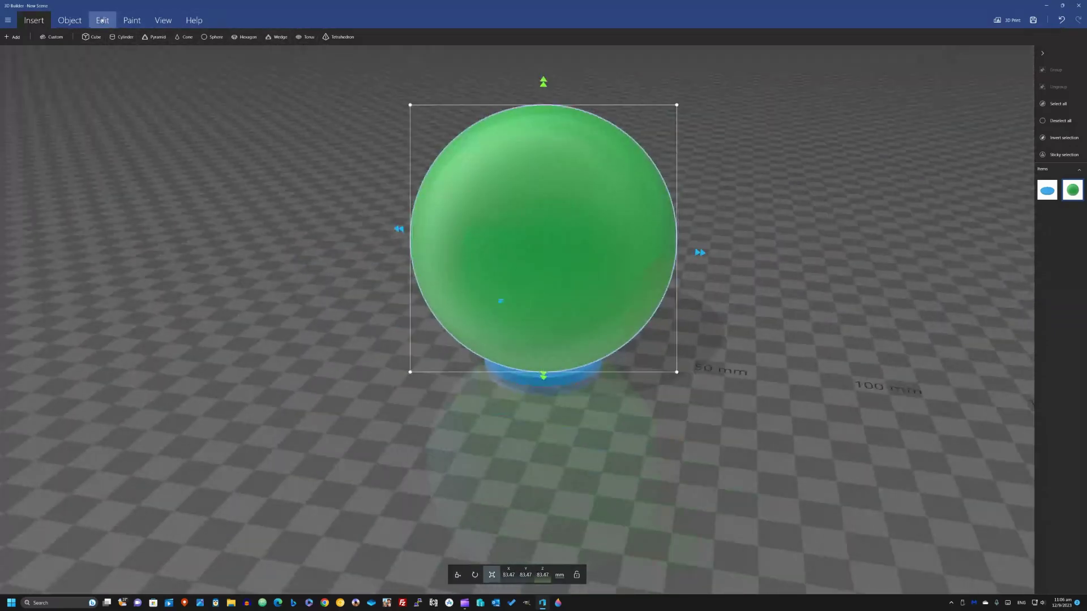
left_click(298, 38)
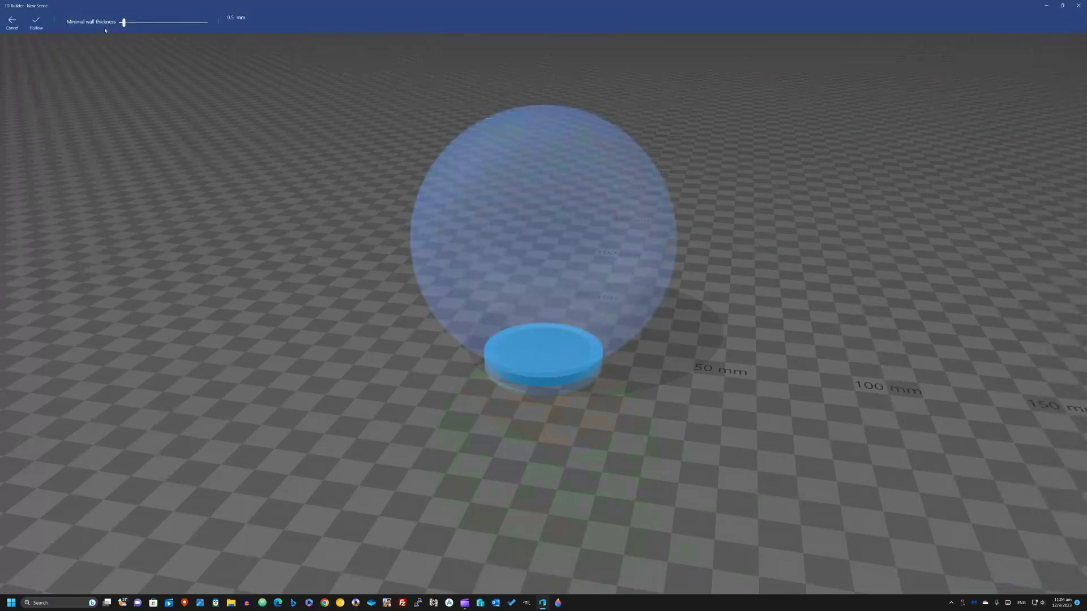
left_click(36, 27)
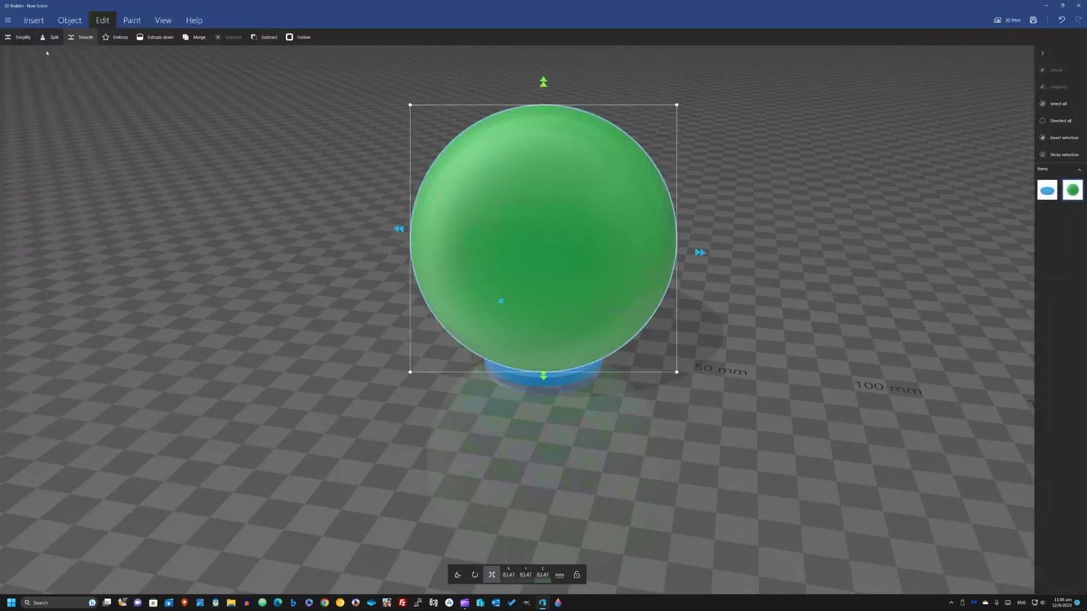
Split the hollow sphere about 4.5 mm below its centre, keeping only the bottom part as a bowl
left_click(52, 37)
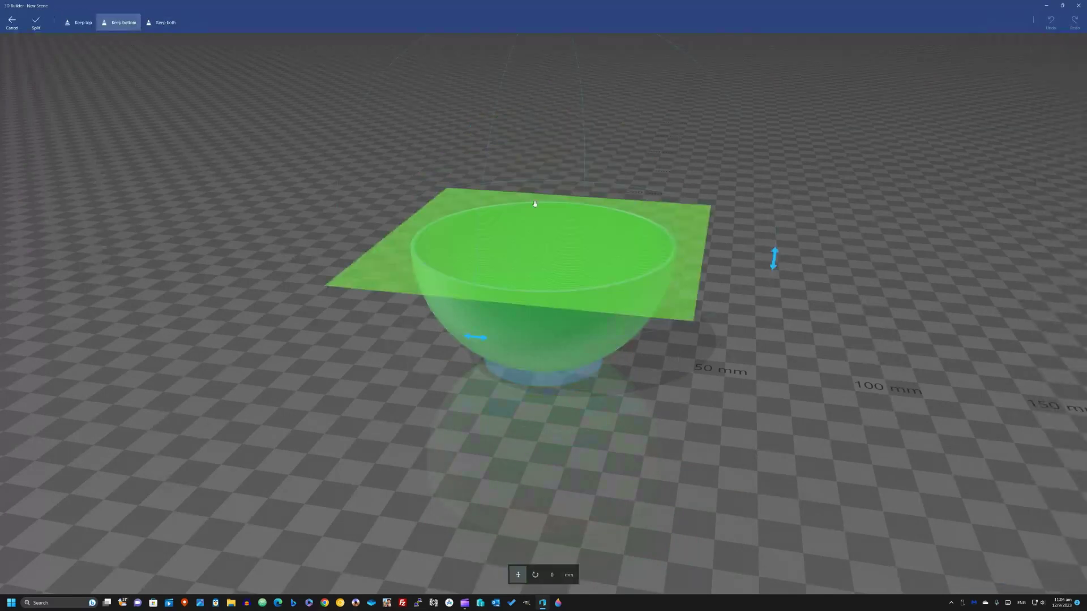
mouse_move(605, 296)
left_mouse_down()
mouse_move(608, 308)
mouse_move(613, 288)
left_mouse_up()
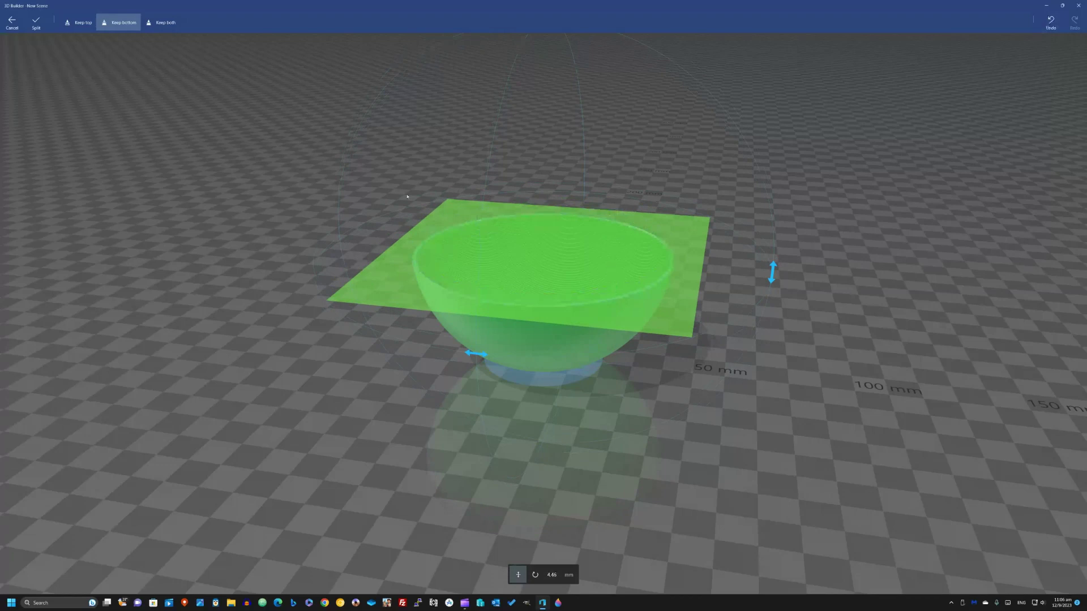
left_click(36, 23)
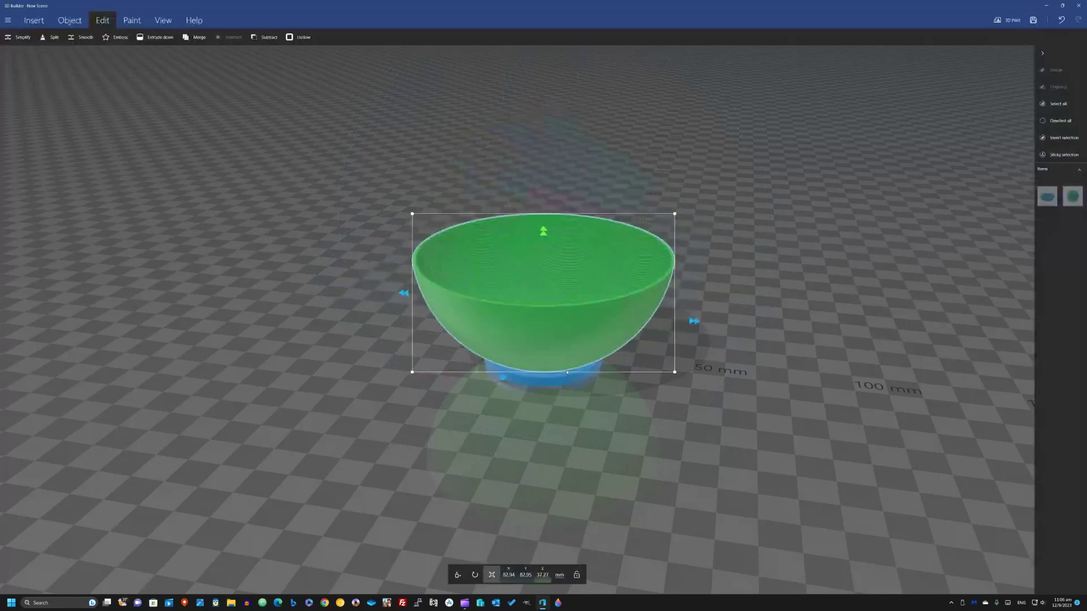
Scale the blue base disc down uniformly to about 26 mm in diameter beneath the bowl
left_click_drag(623, 417, 596, 363)
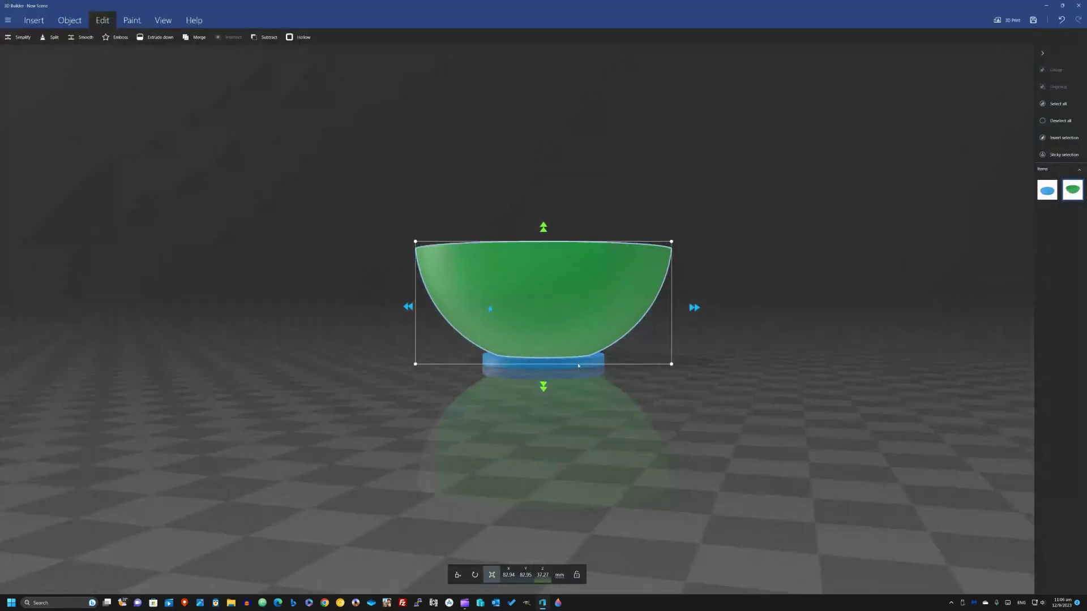
left_click(1047, 190)
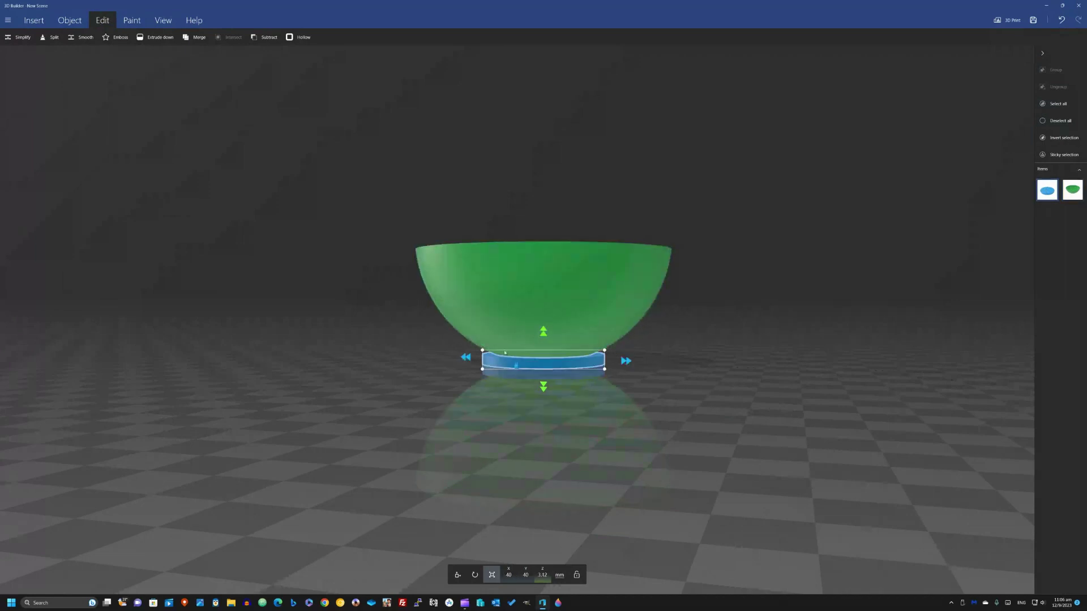
left_click_drag(480, 348, 498, 354)
scroll(577, 362, "up", 2)
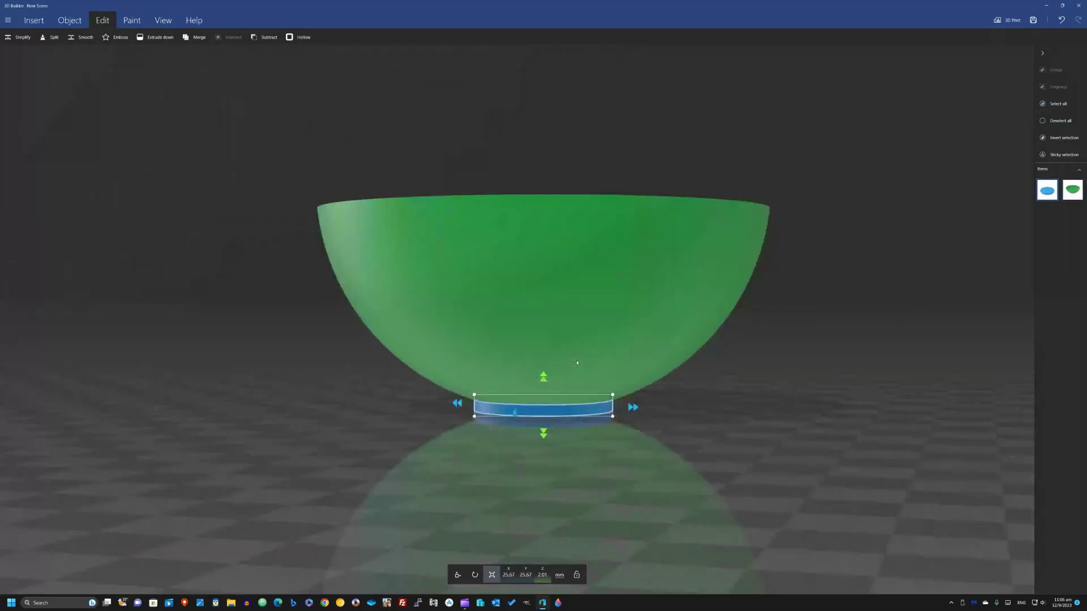
scroll(585, 364, "up", 3)
left_click_drag(709, 459, 679, 453)
scroll(835, 278, "down", 3)
left_click_drag(837, 277, 834, 352)
scroll(838, 332, "down", 3)
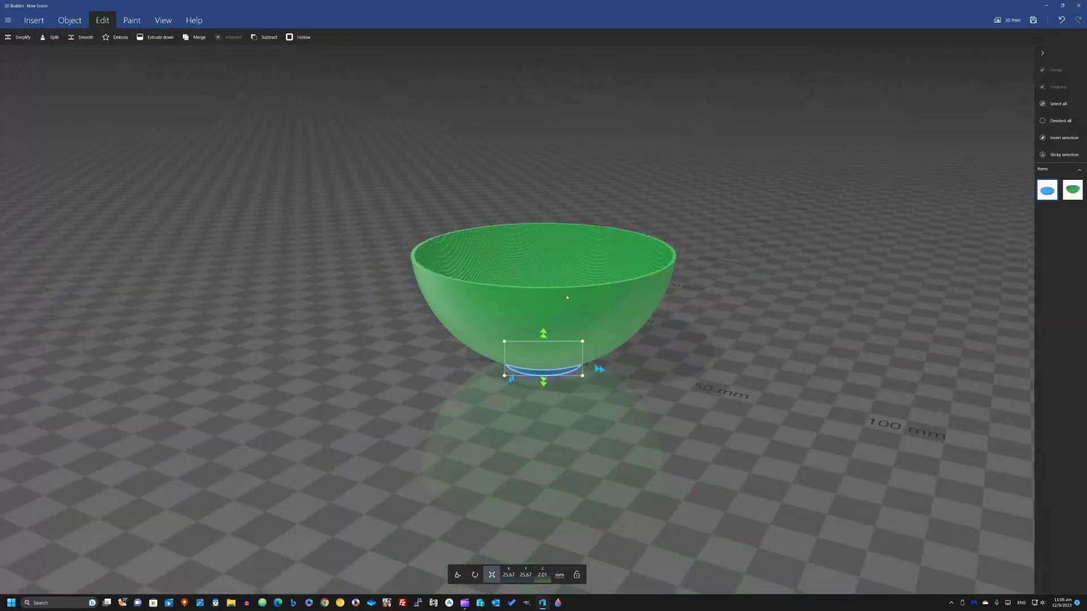
Stretch the green bowl upward to a height of about 63 mm
left_click(578, 280)
mouse_move(546, 232)
left_mouse_down()
mouse_move(542, 286)
mouse_move(543, 232)
left_mouse_up()
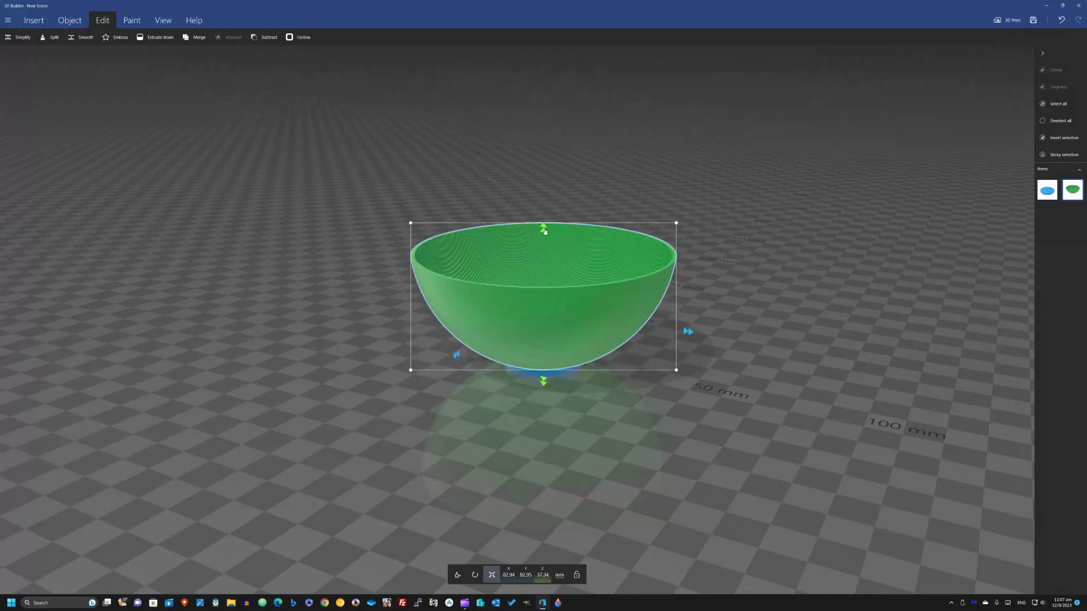
left_click_drag(544, 231, 538, 149)
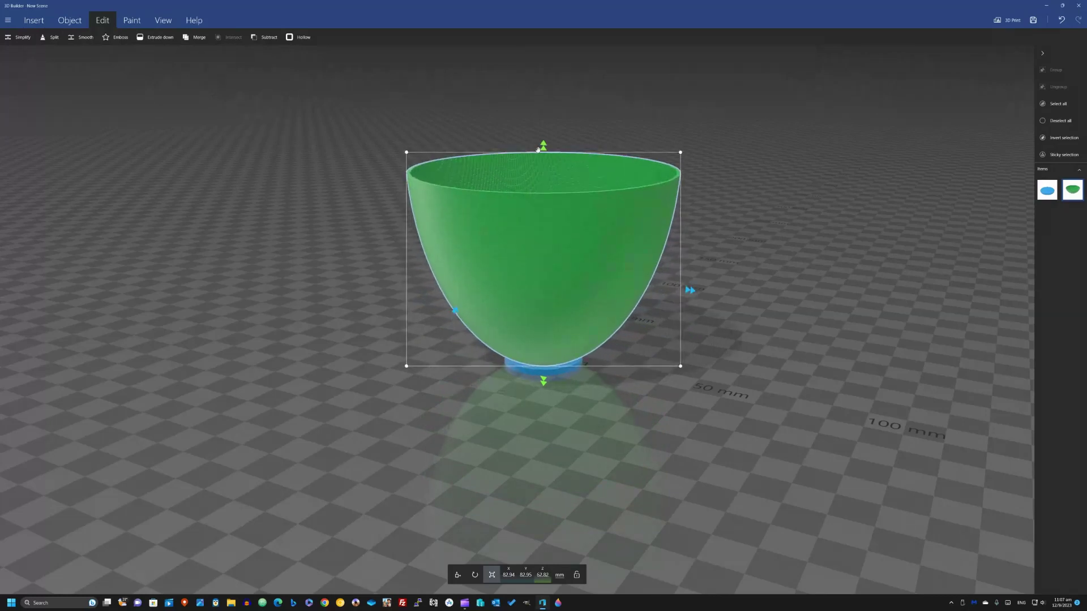
Split the stretched bowl about 9 mm below its centre, keeping only the bottom part
left_click(51, 37)
left_click_drag(568, 310, 571, 338)
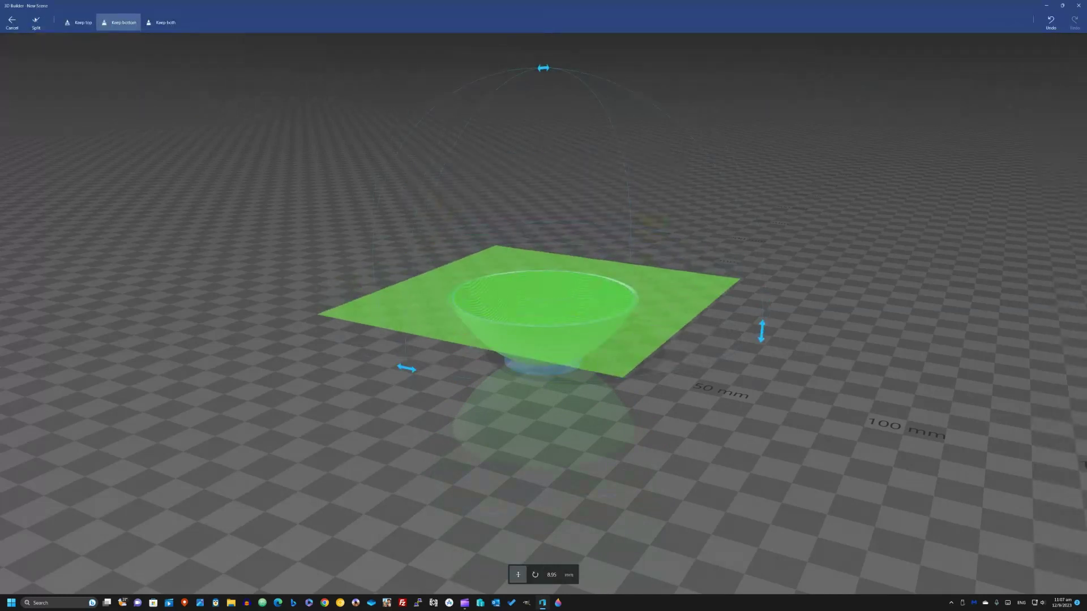
left_click(36, 23)
Shrink the blue base disc uniformly to about 15 mm in diameter to suit the shallower bowl
scroll(609, 377, "up", 3)
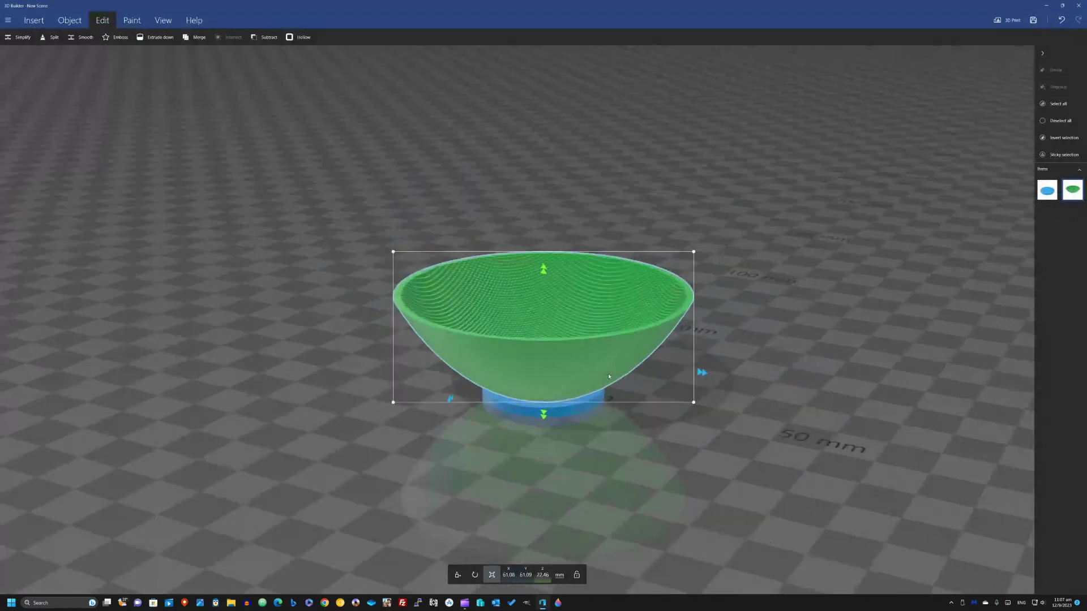
scroll(590, 362, "up", 2)
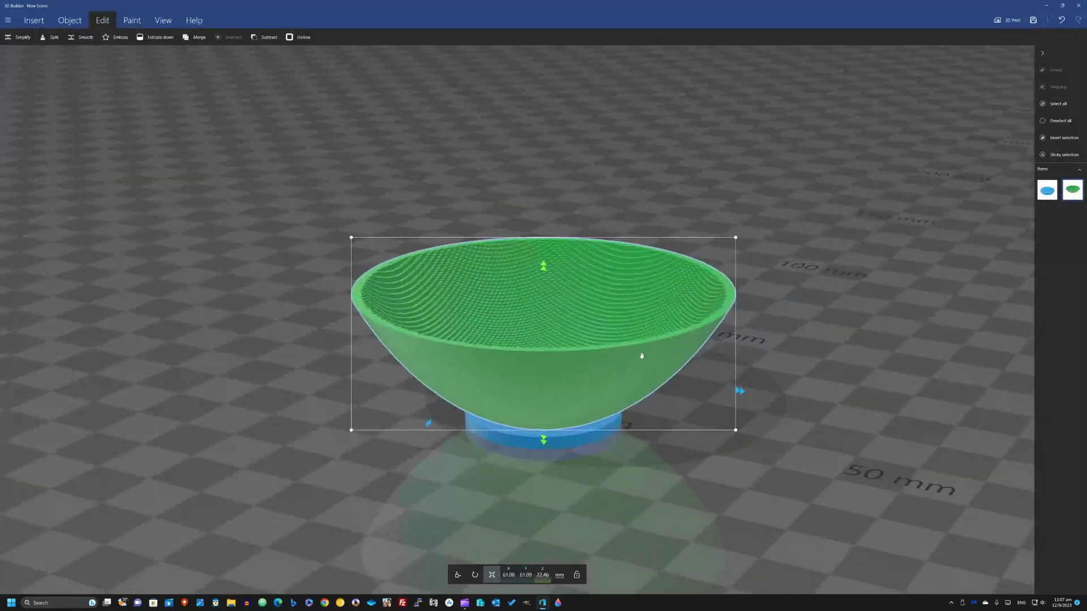
left_click(555, 442)
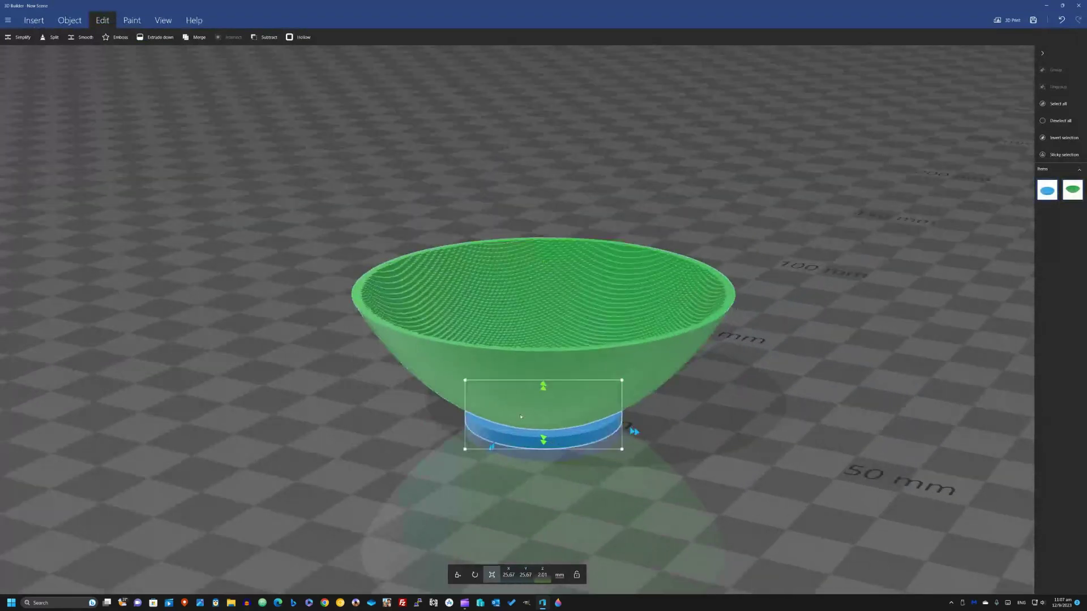
left_click_drag(467, 451, 500, 442)
left_click_drag(635, 453, 668, 449)
scroll(669, 449, "down", 3)
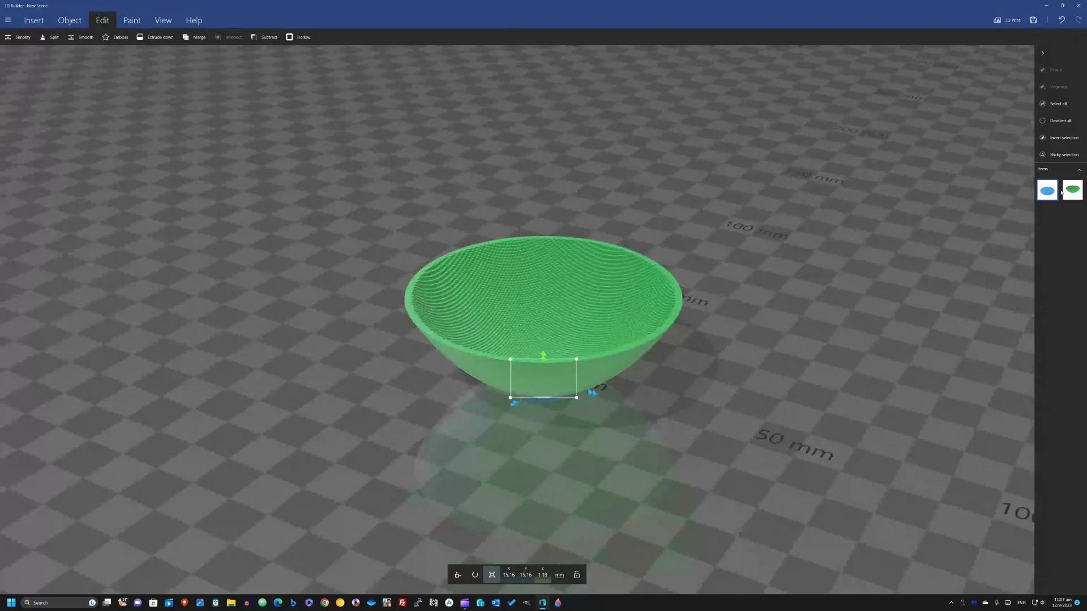
Group the bowl with its base and set the group's material type to Realistic
left_click(1058, 103)
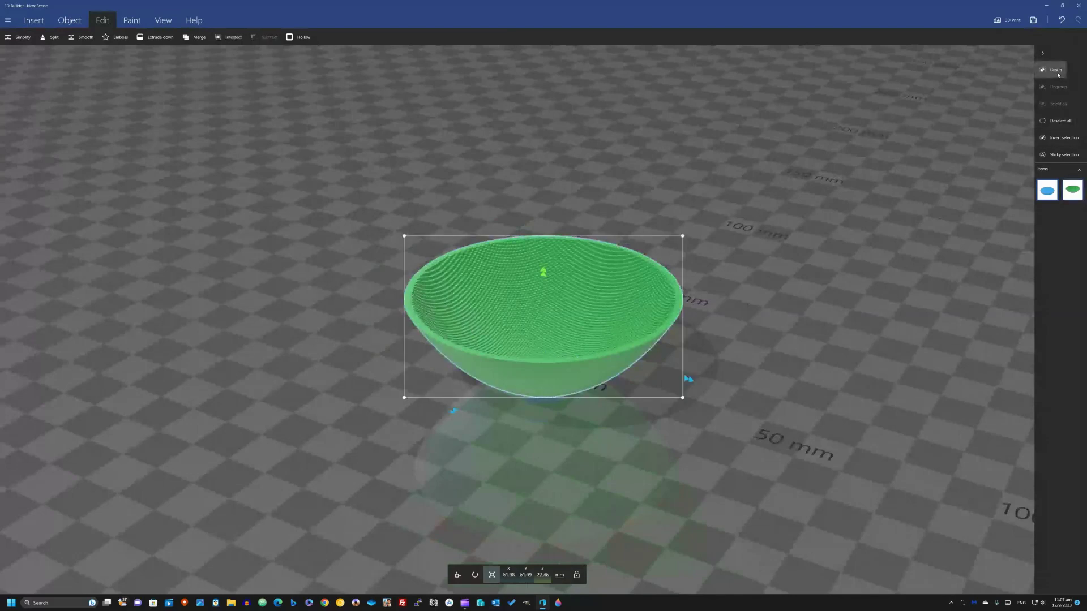
left_click(1056, 72)
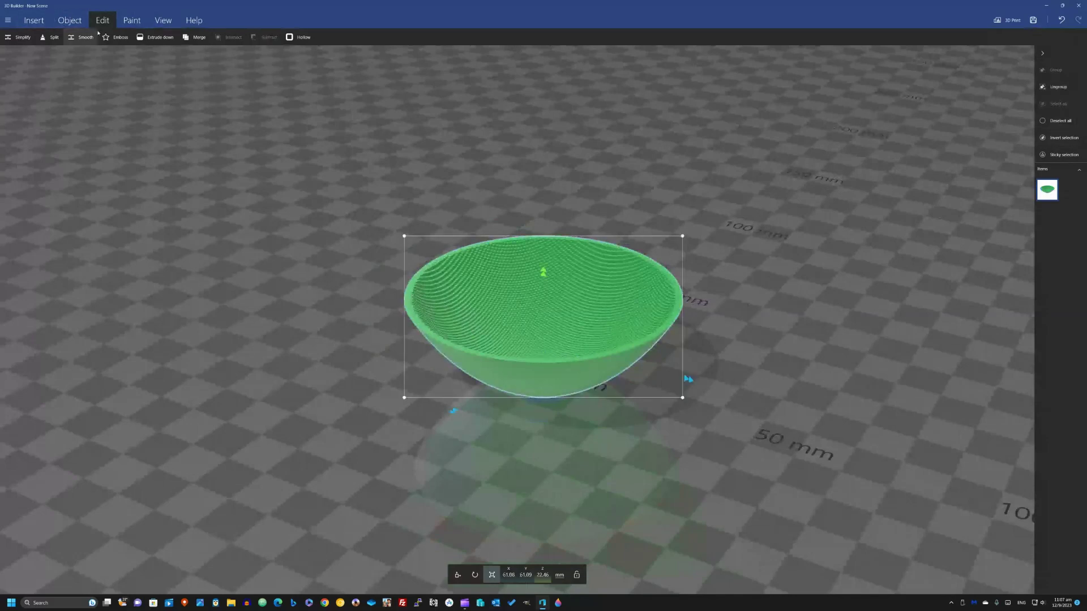
left_click(132, 20)
left_click(17, 36)
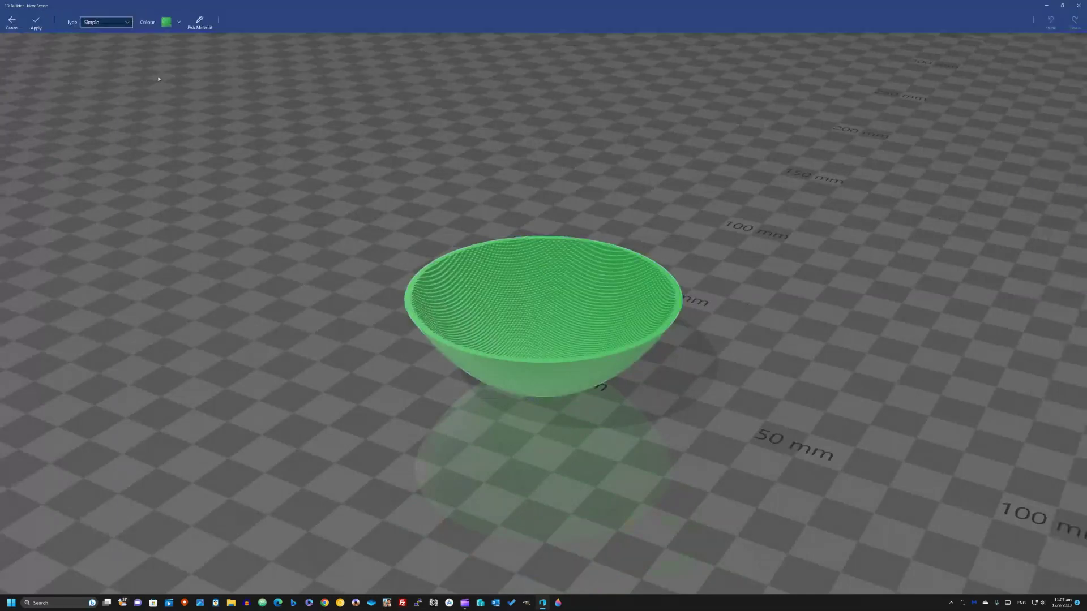
left_click(105, 23)
left_click(102, 44)
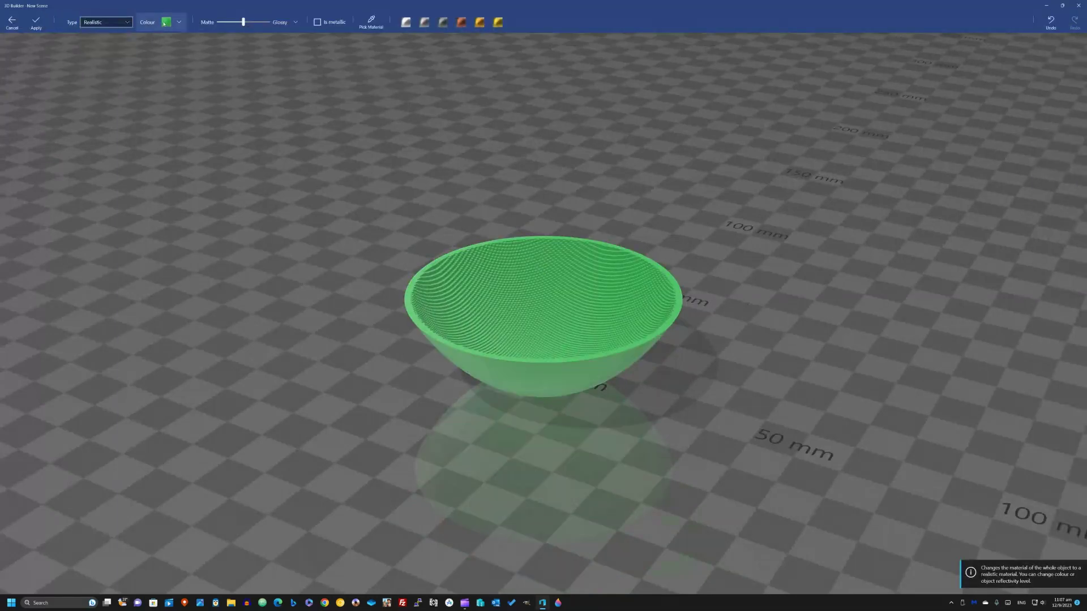
Apply a whitish silver metallic material with a mostly matte finish to the bowl
left_click(406, 22)
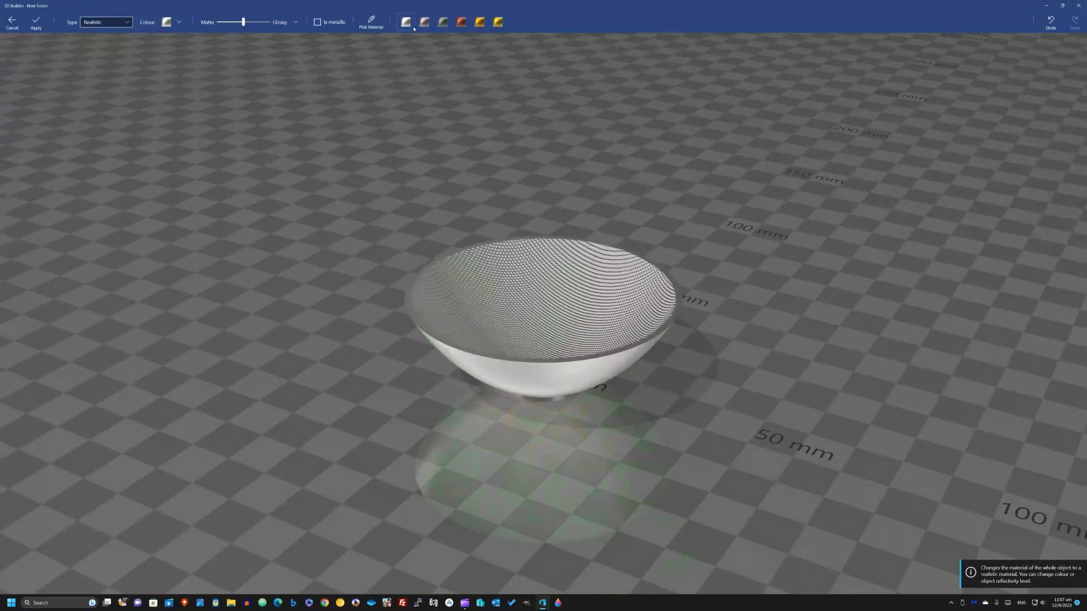
left_click(225, 21)
left_click_drag(298, 186, 256, 172)
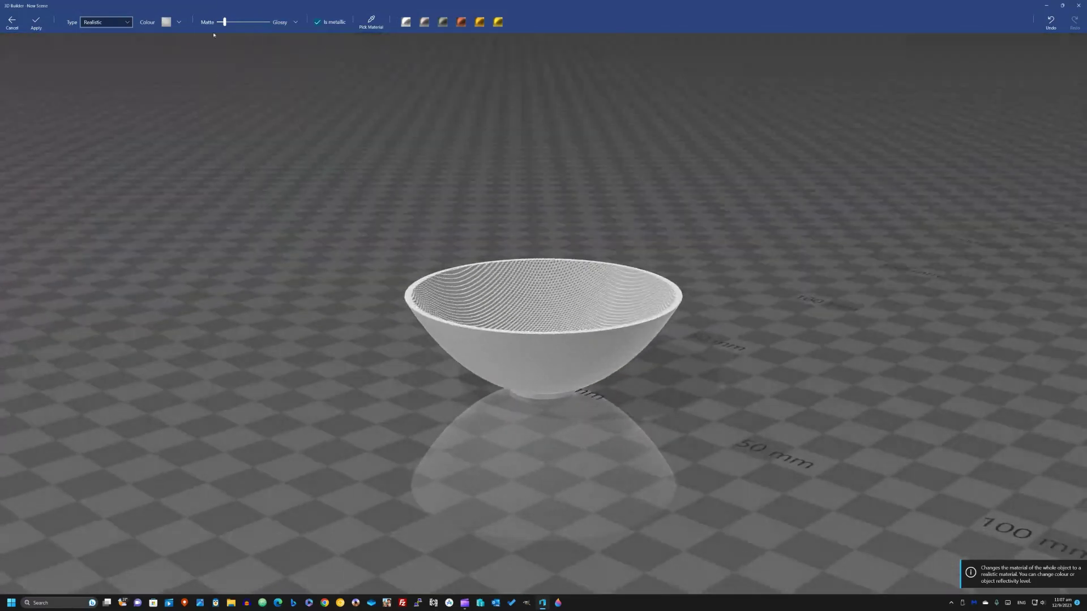
left_click_drag(226, 23, 270, 23)
left_click(222, 22)
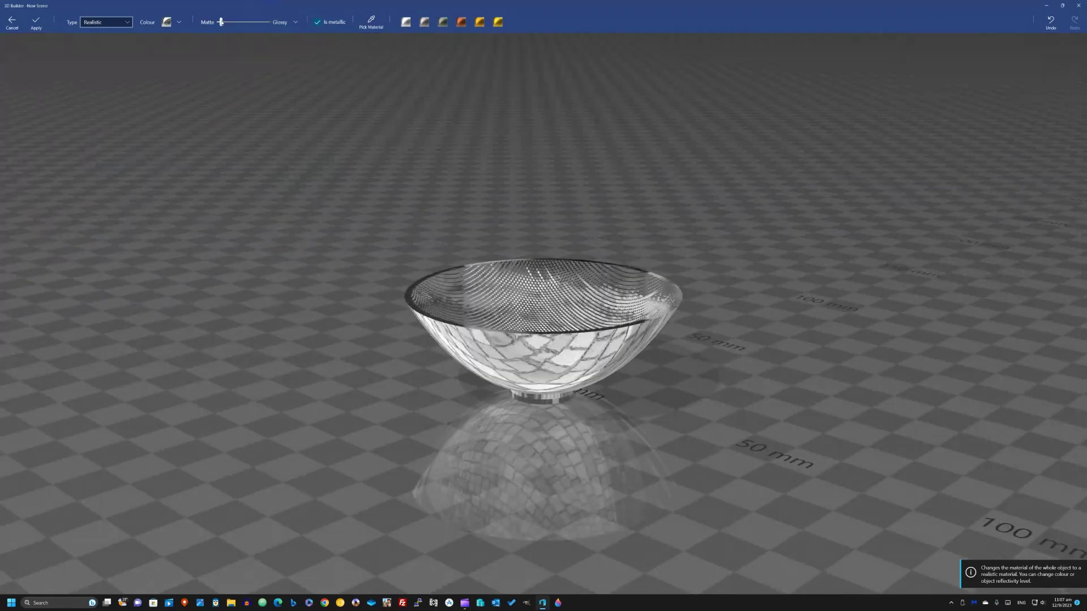
left_click_drag(312, 206, 329, 231)
left_click(36, 23)
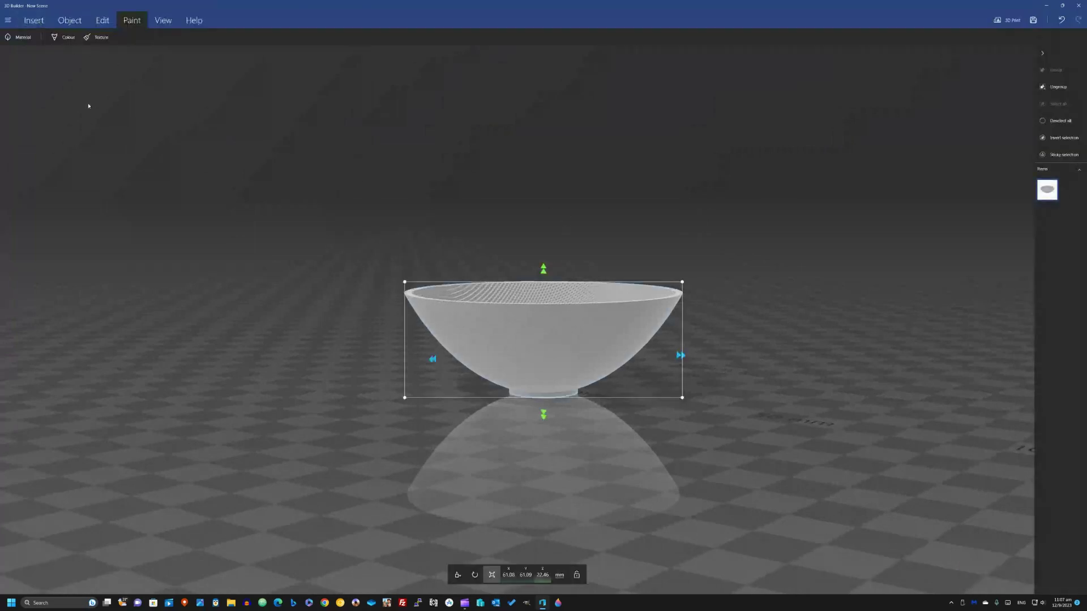
Load the rooster picture as a texture and place it as a sticker on the bowl's outer side
left_click(100, 21)
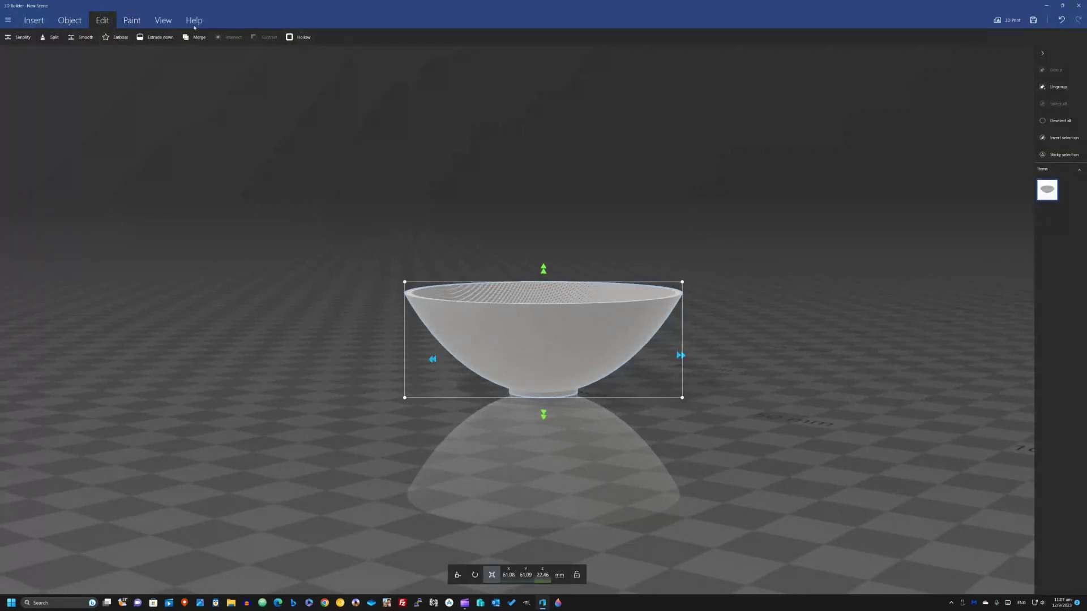
left_click(130, 22)
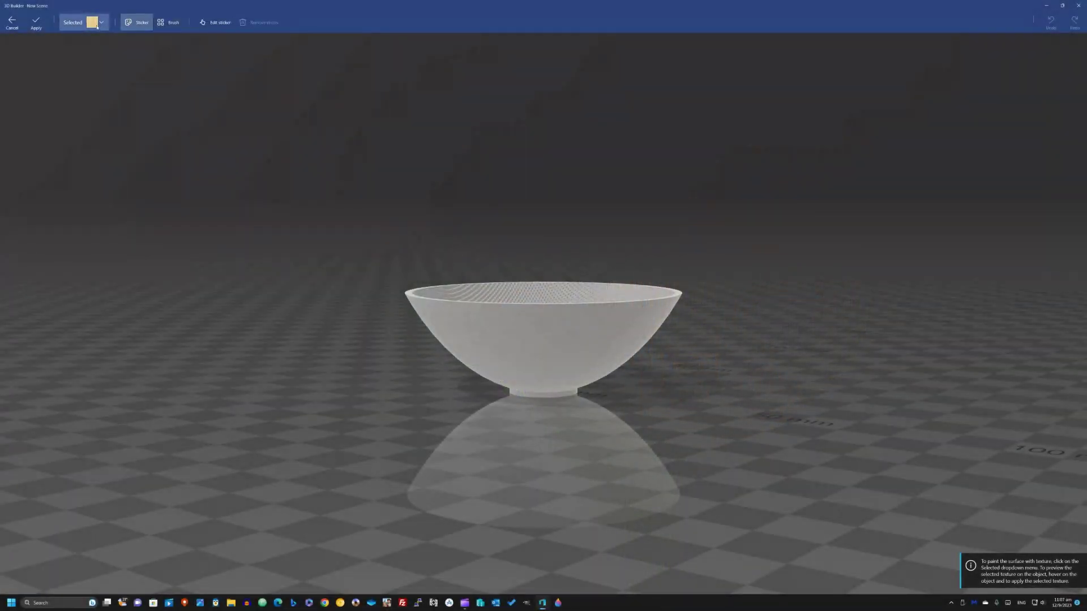
left_click(96, 27)
left_click(132, 26)
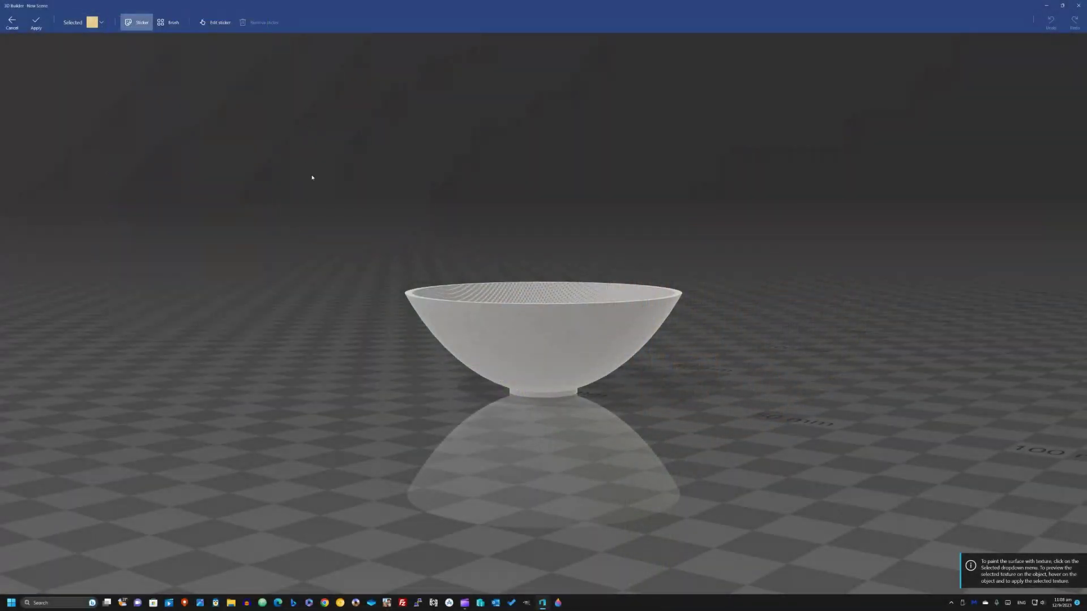
double_click(295, 85)
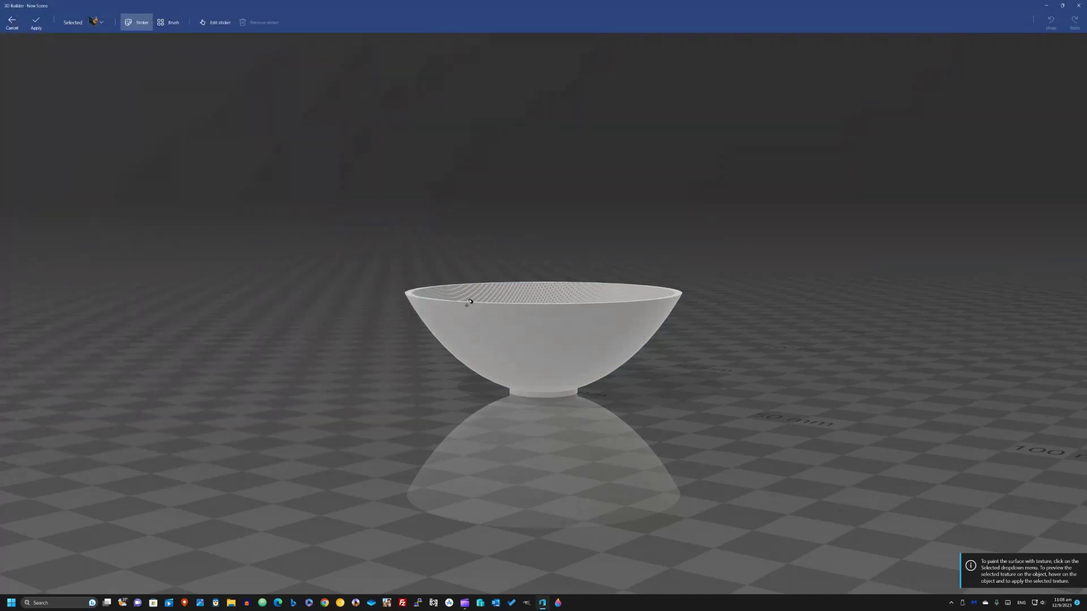
left_click(512, 353)
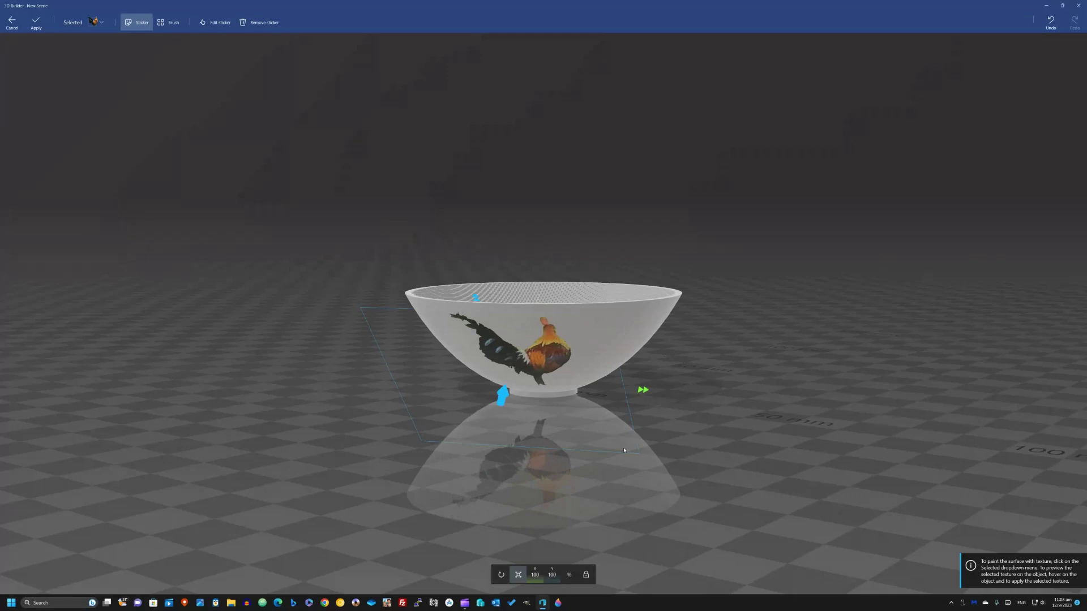
Shift the rooster sticker farther toward the right side of the bowl's outer wall and apply it
mouse_move(625, 450)
left_mouse_down()
mouse_move(673, 456)
mouse_move(661, 455)
mouse_move(746, 427)
mouse_move(767, 389)
mouse_move(782, 497)
mouse_move(767, 517)
mouse_move(690, 438)
mouse_move(663, 437)
left_mouse_up()
left_click(36, 26)
Compare the bowl's appearance with shading turned off and on again
left_click(163, 20)
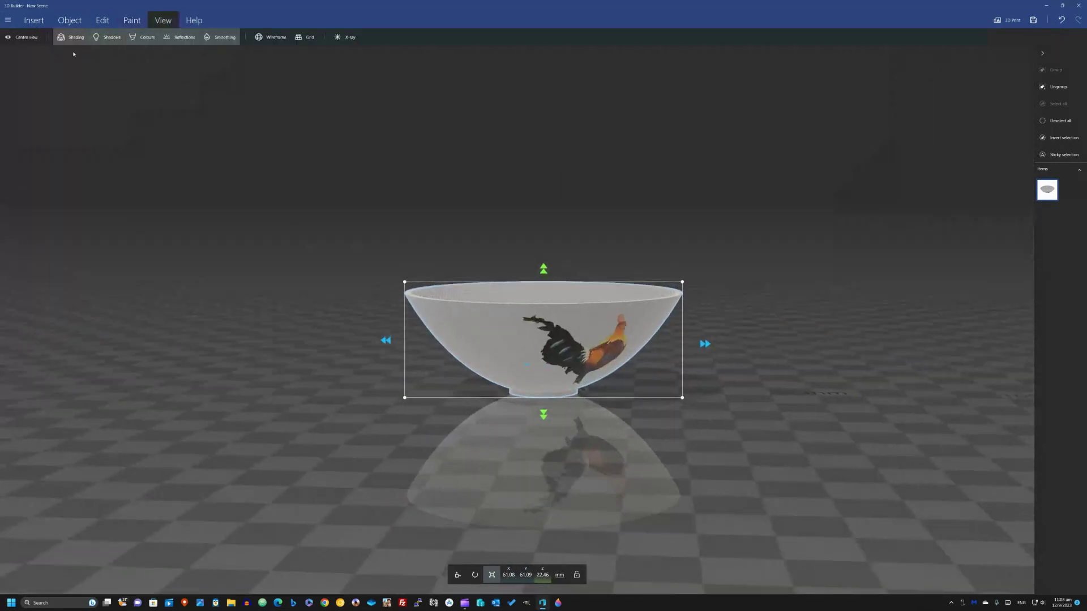
left_click(77, 37)
left_click(79, 39)
mouse_move(290, 144)
left_mouse_down()
mouse_move(287, 199)
mouse_move(282, 161)
left_mouse_up()
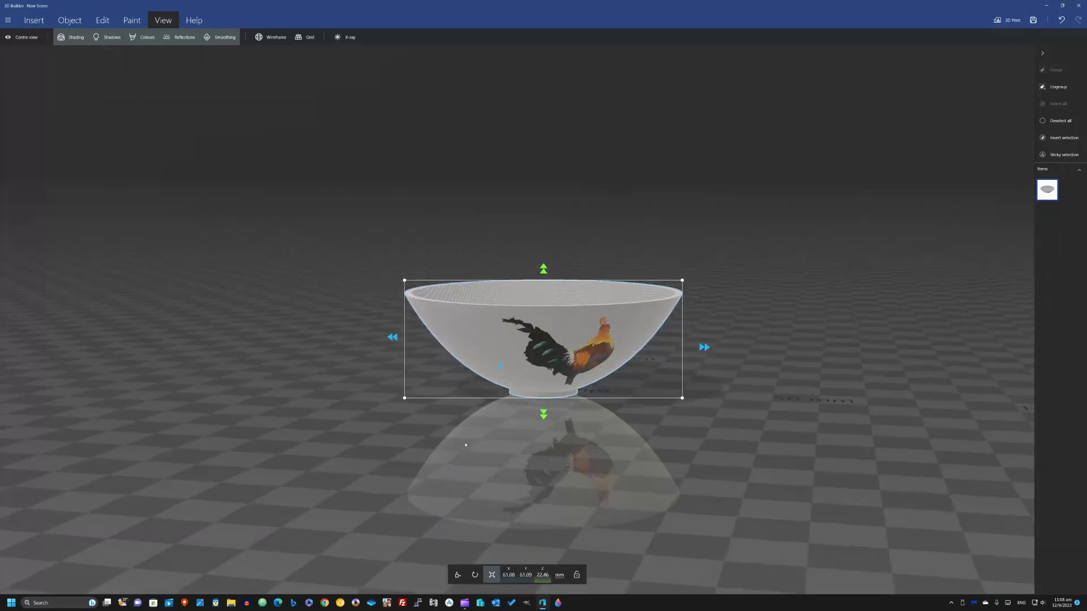
Deselect the bowl, set the grid mode to None grid for a plain backdrop, and capture a screenshot of the area around the bowl
left_click(1060, 120)
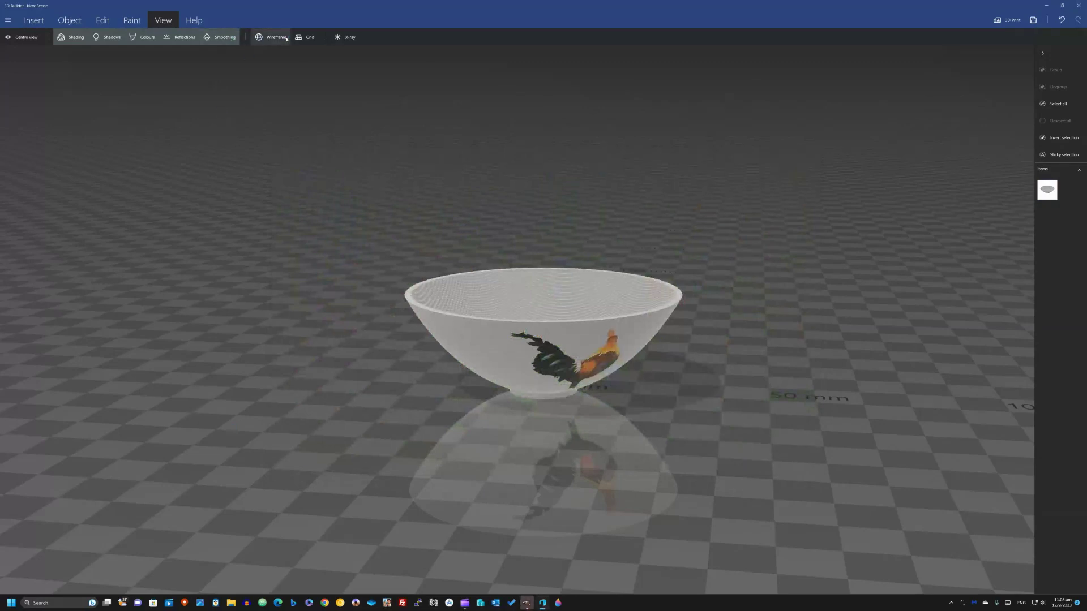
left_click(306, 37)
left_click(306, 89)
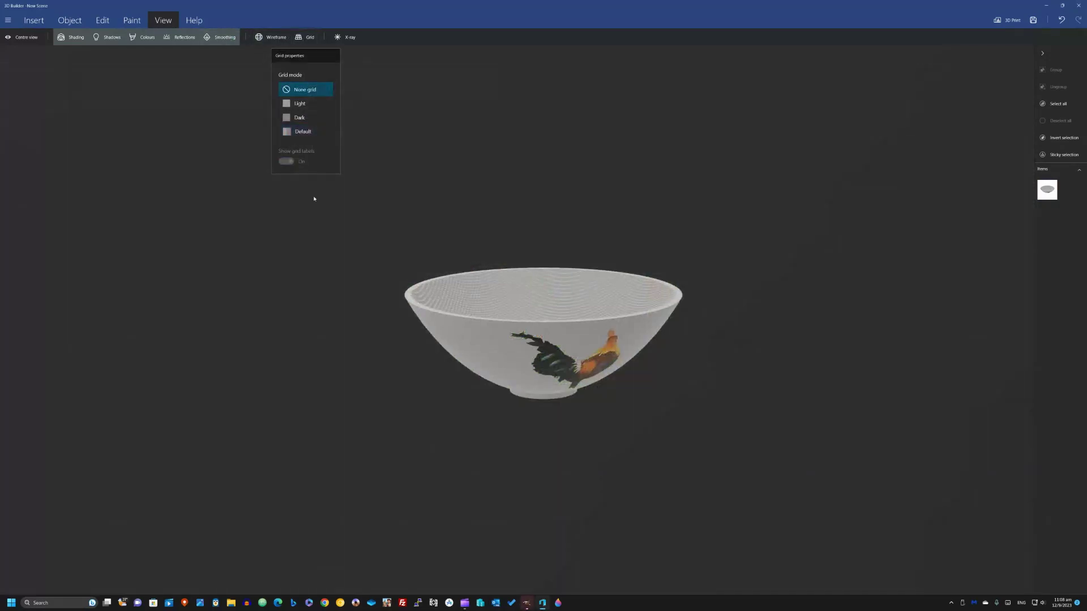
key("super+shift+s")
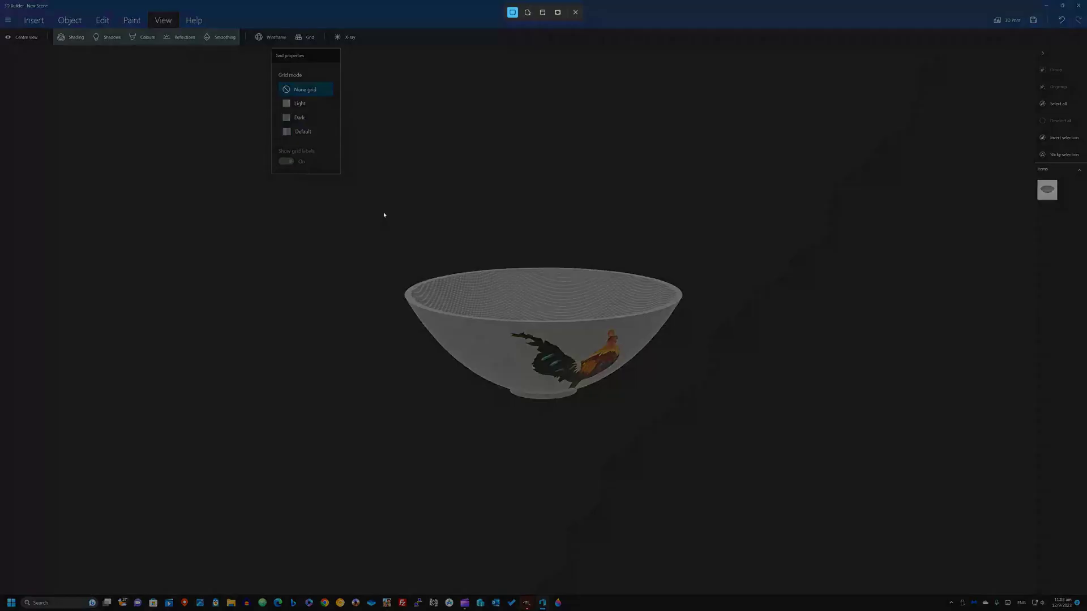
left_click_drag(369, 191, 740, 445)
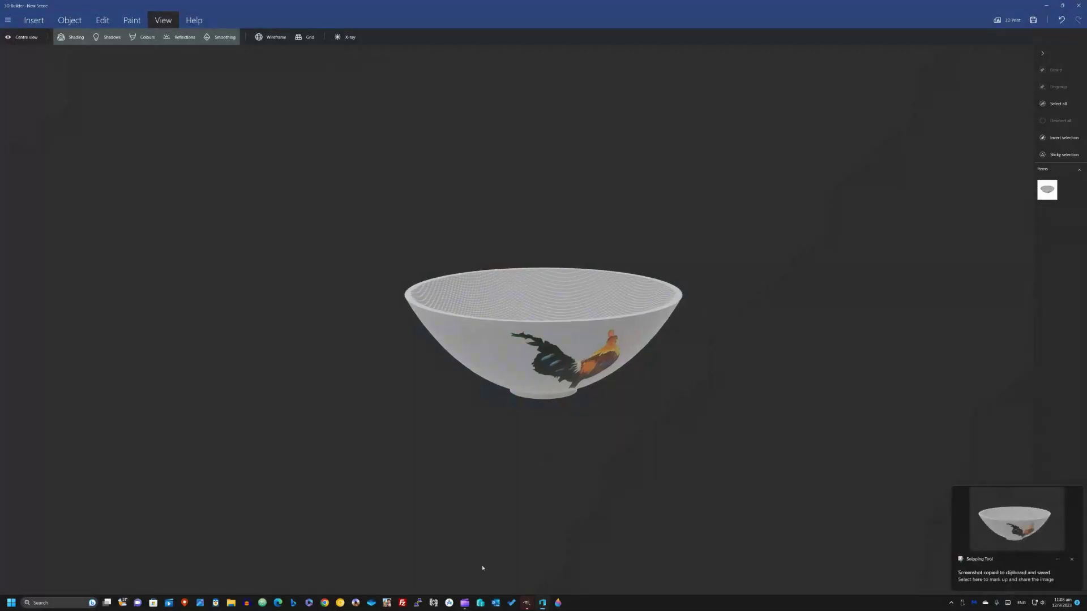
Switch to GIMP, dismiss the About window and create a new 1920 × 1080 px image
mouse_move(527, 603)
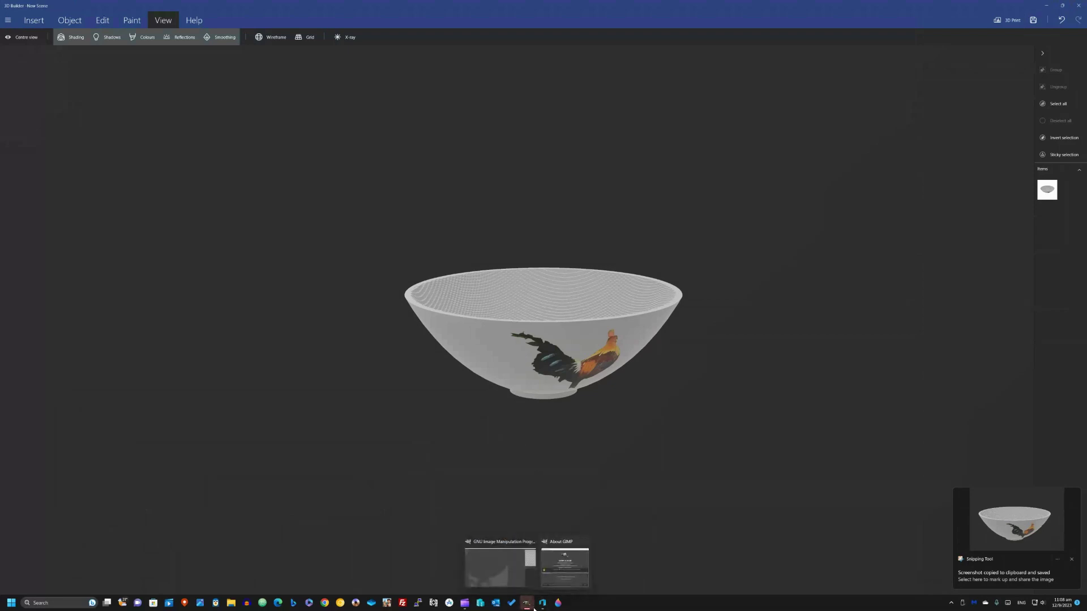
left_click(508, 566)
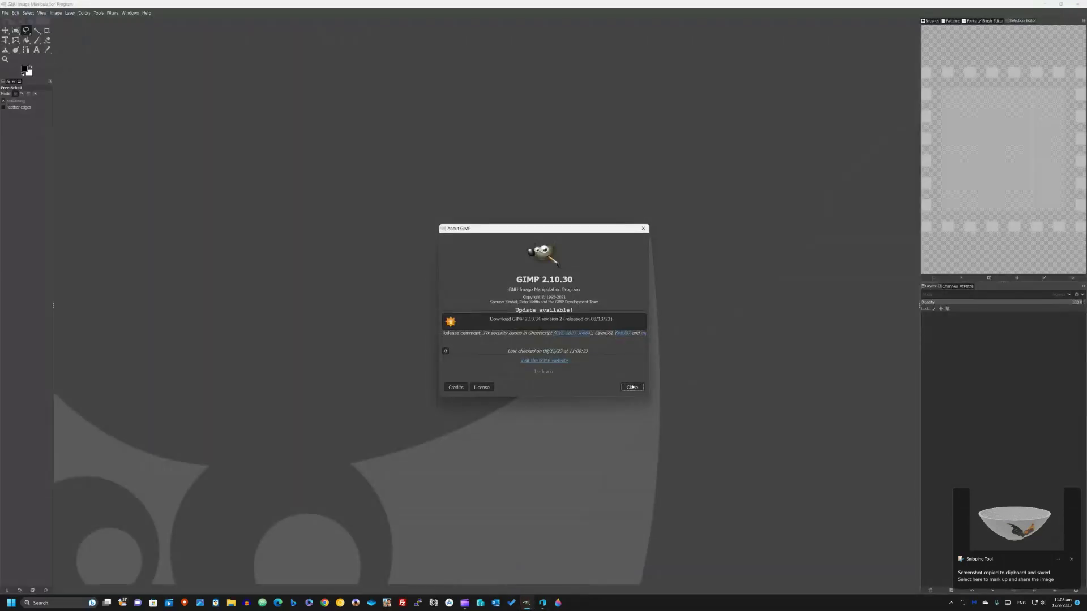
left_click(632, 387)
left_click(5, 13)
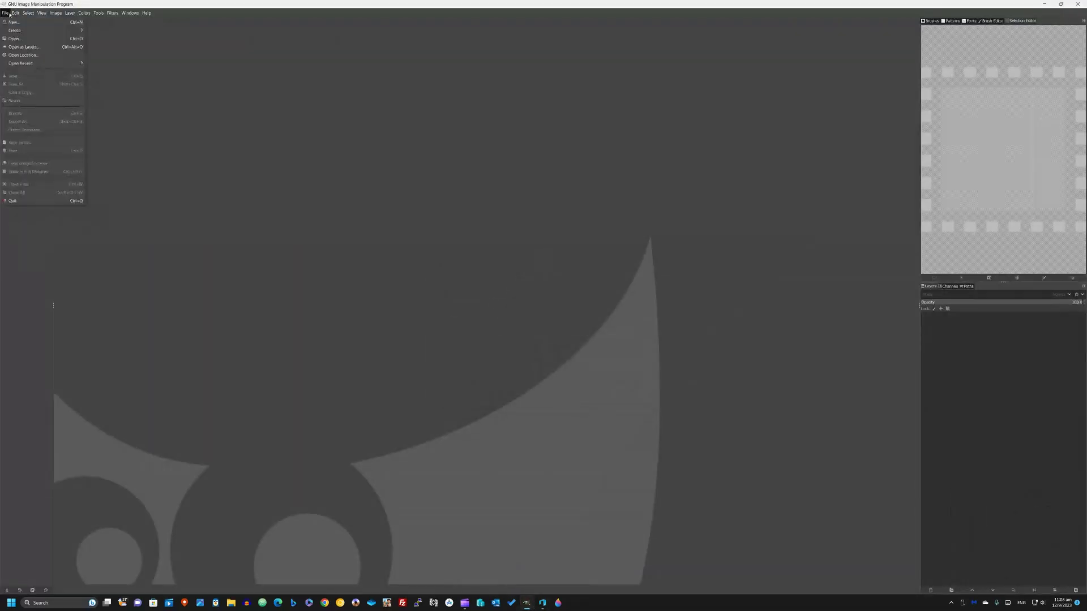
left_click(17, 21)
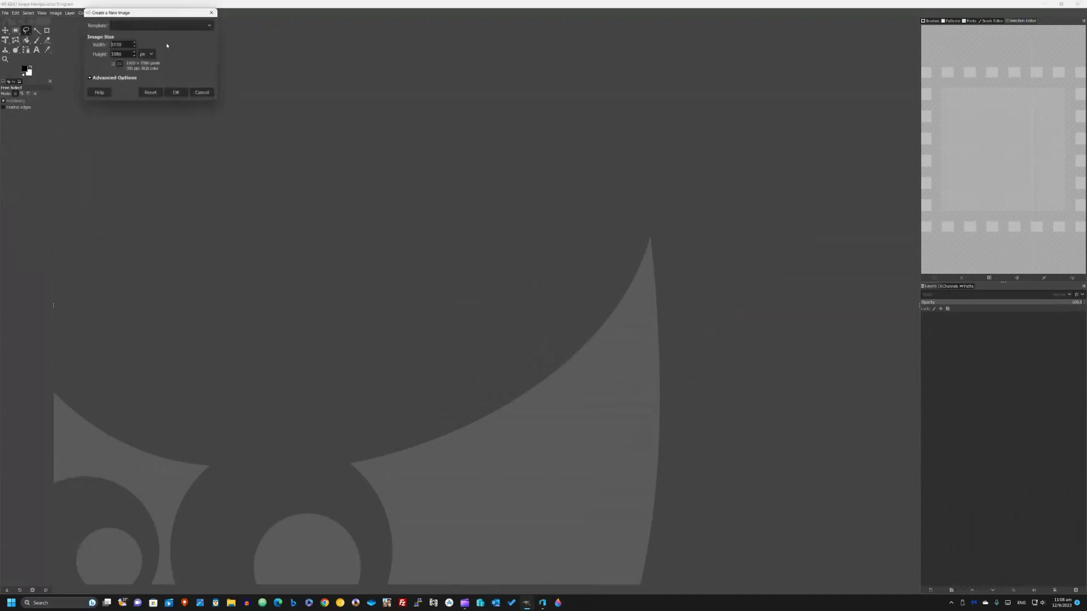
left_click(176, 93)
Paste the screenshot of the shaded bowl into the image and crop the image to its content
key("ctrl+v")
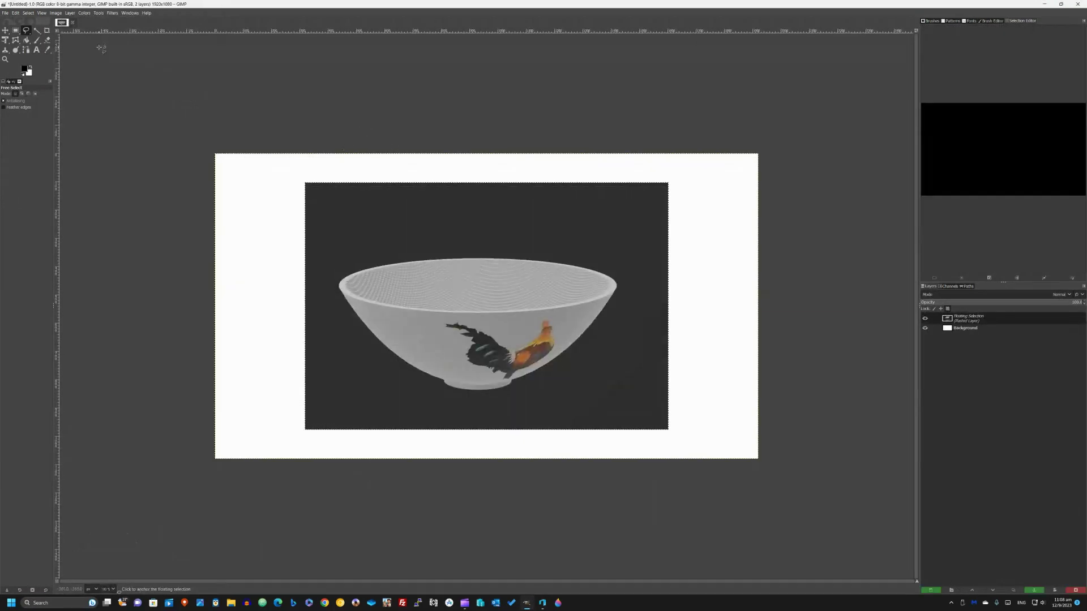
left_click(60, 13)
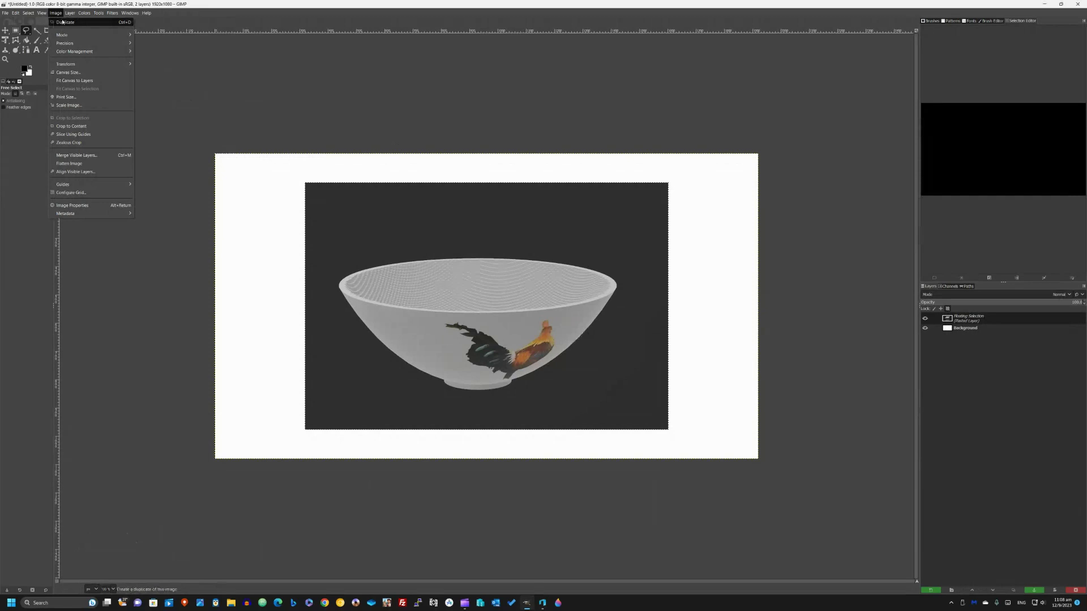
left_click(82, 126)
Switch back to 3D Builder, turn off shading and capture a screenshot of the flat white bowl in the same view
key("alt+Tab")
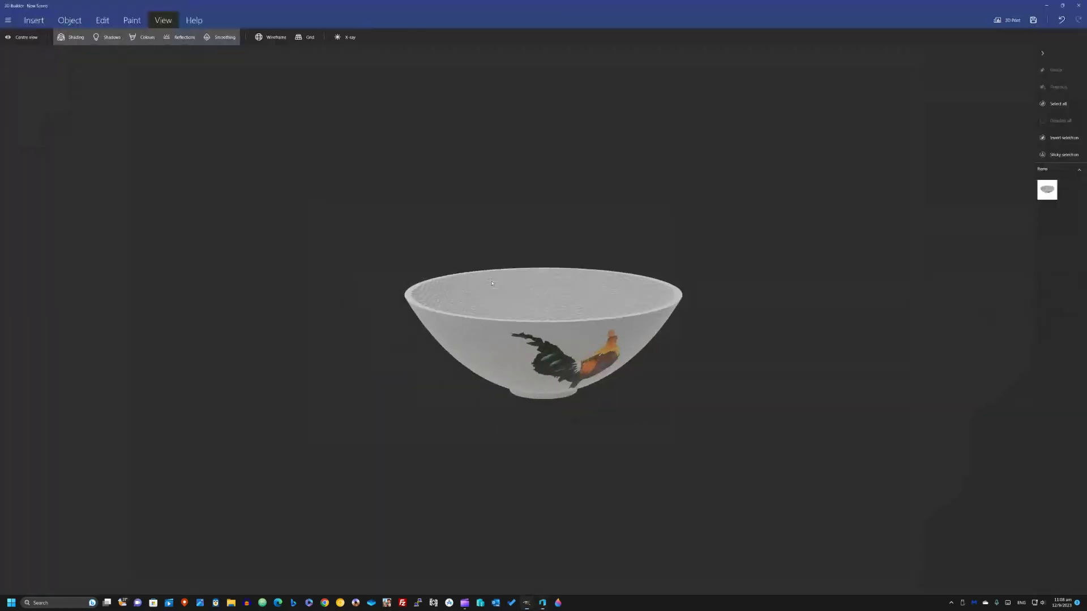
left_click(72, 37)
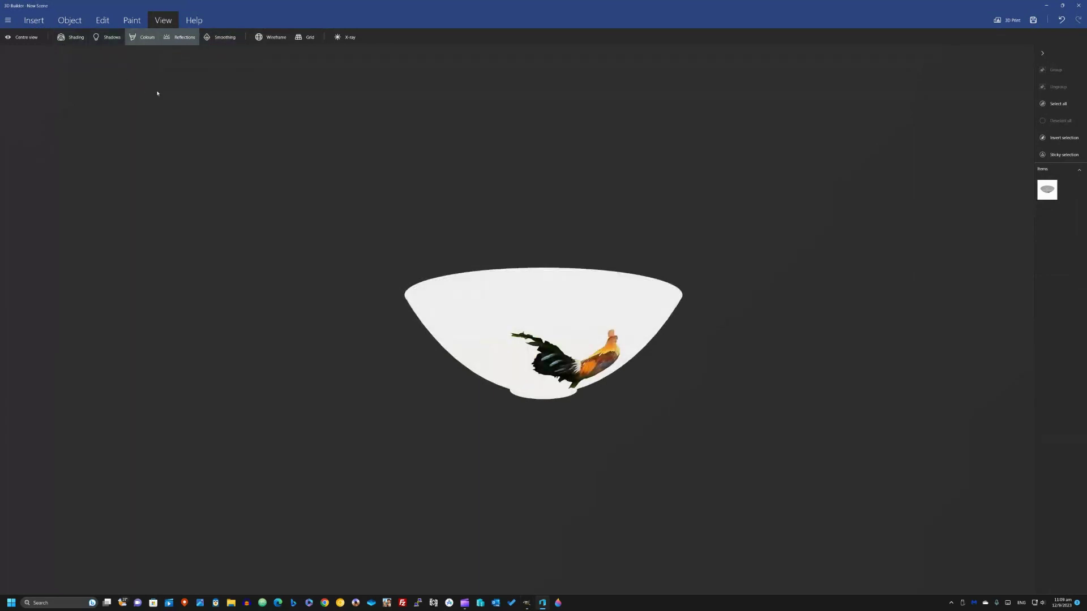
key("super+shift+s")
left_click_drag(366, 213, 722, 452)
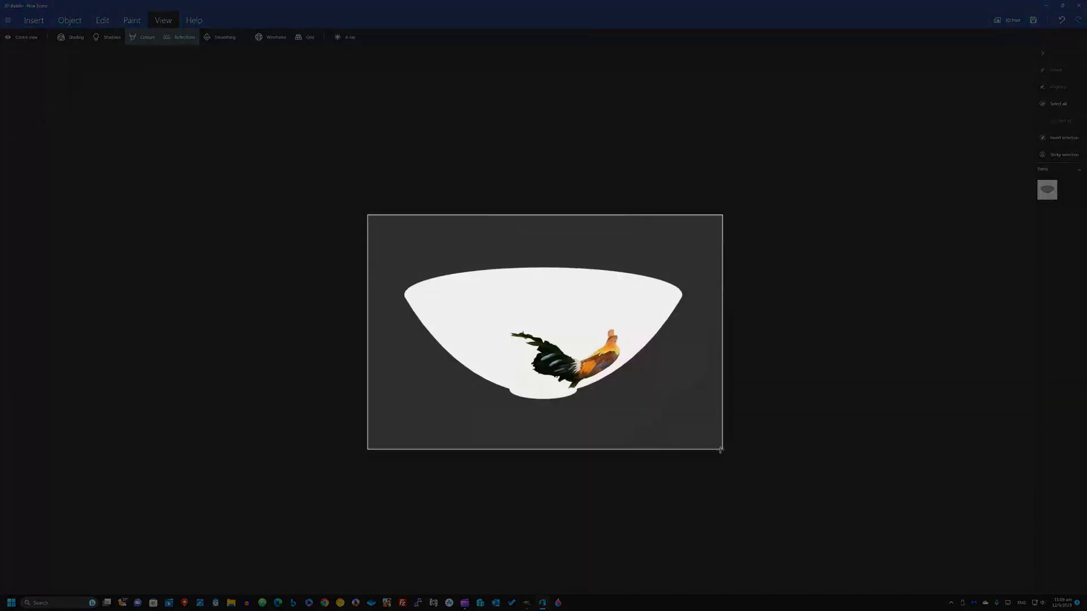
Switch to GIMP and paste the flat bowl screenshot as a new layer above the shaded bowl
key("alt+Tab")
key("ctrl+v")
key("ctrl+v")
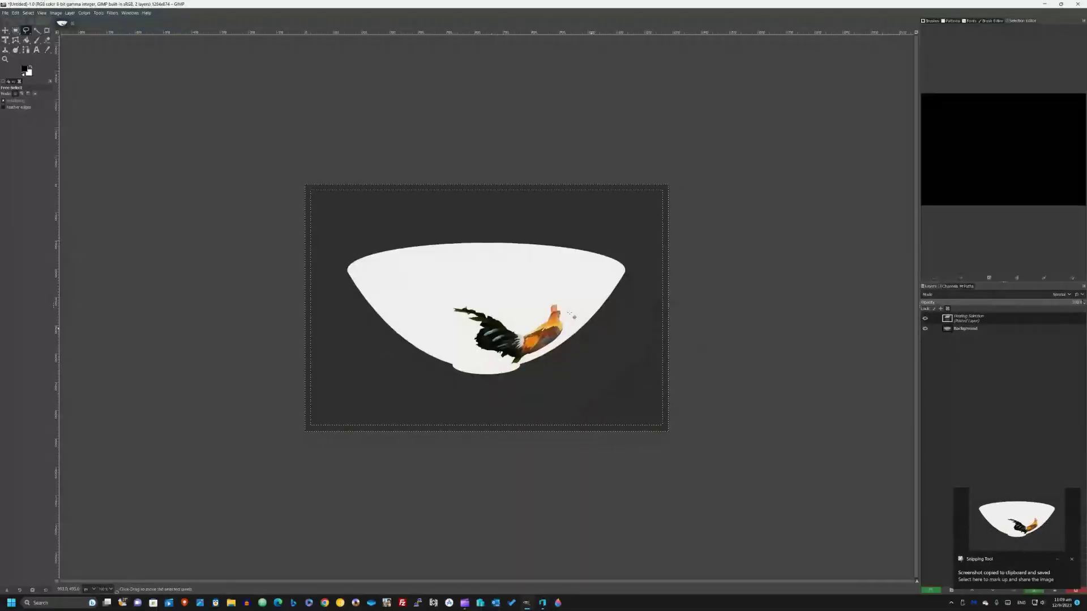
mouse_move(484, 274)
left_mouse_down()
mouse_move(481, 323)
mouse_move(478, 284)
left_mouse_up()
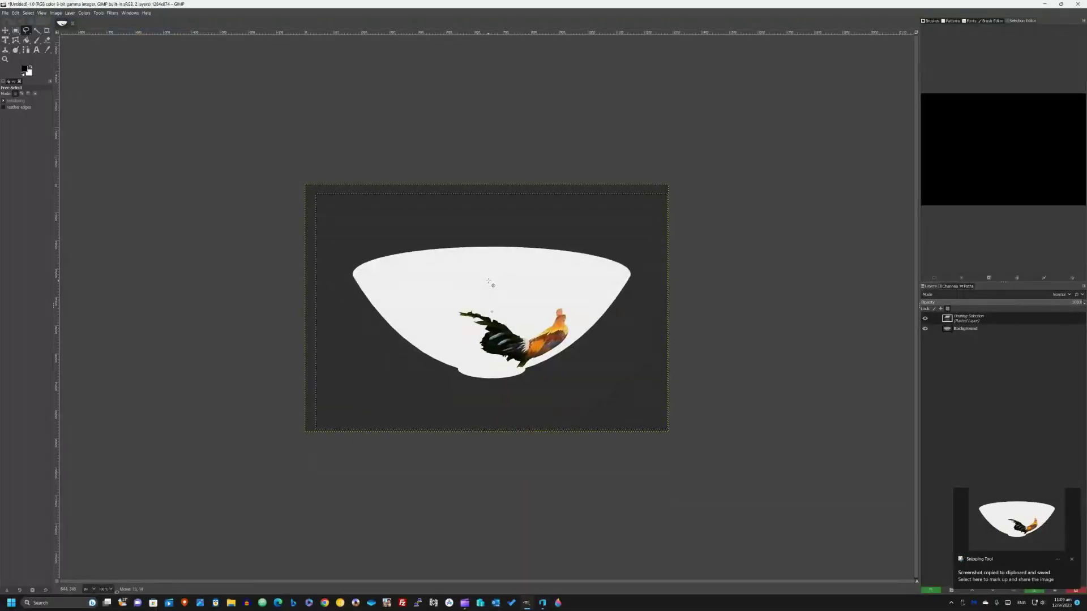
left_click(932, 590)
Lower the pasted layer's opacity to about 17% and move it with Unified Transform to overlap the shaded bowl
left_click(949, 301)
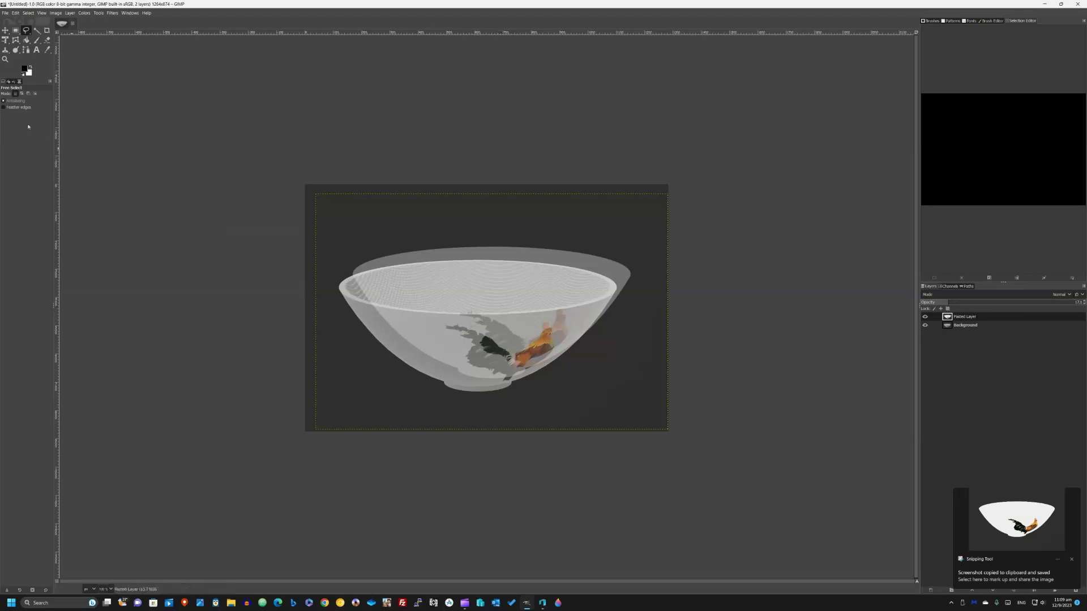
key("shift+t")
mouse_move(483, 322)
left_mouse_down()
mouse_move(473, 331)
mouse_move(488, 329)
left_mouse_up()
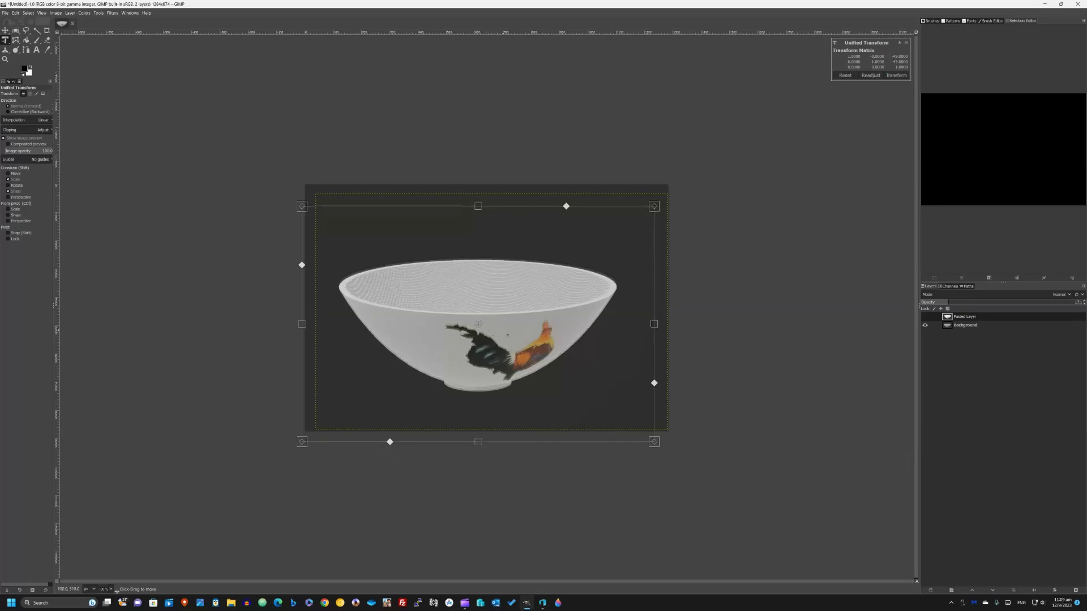
key("Return")
Raise the pasted layer's opacity to about 46%
left_click(985, 304)
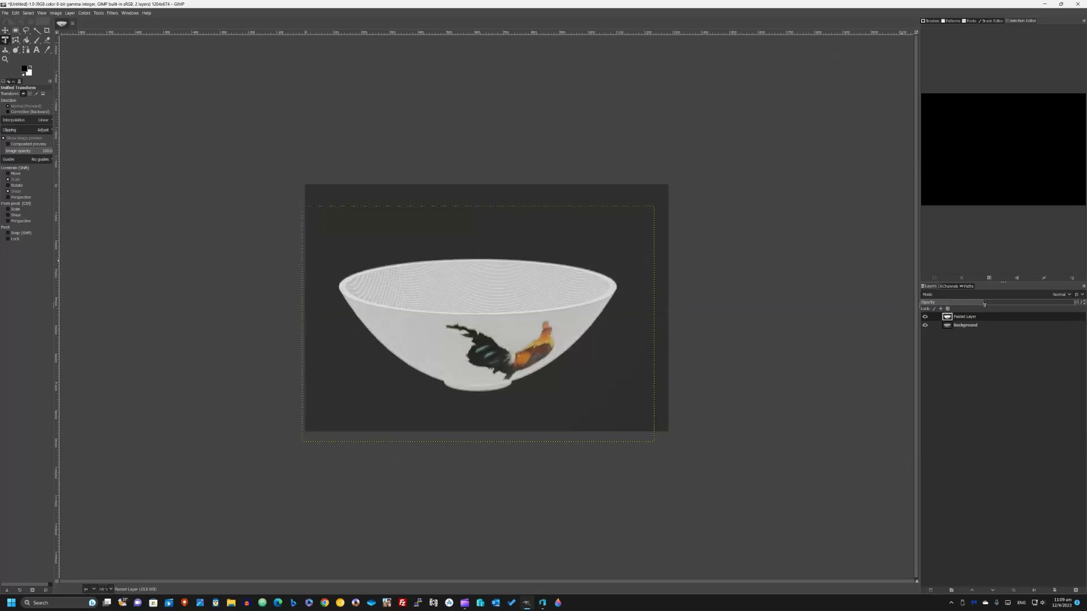
left_click_drag(985, 304, 995, 304)
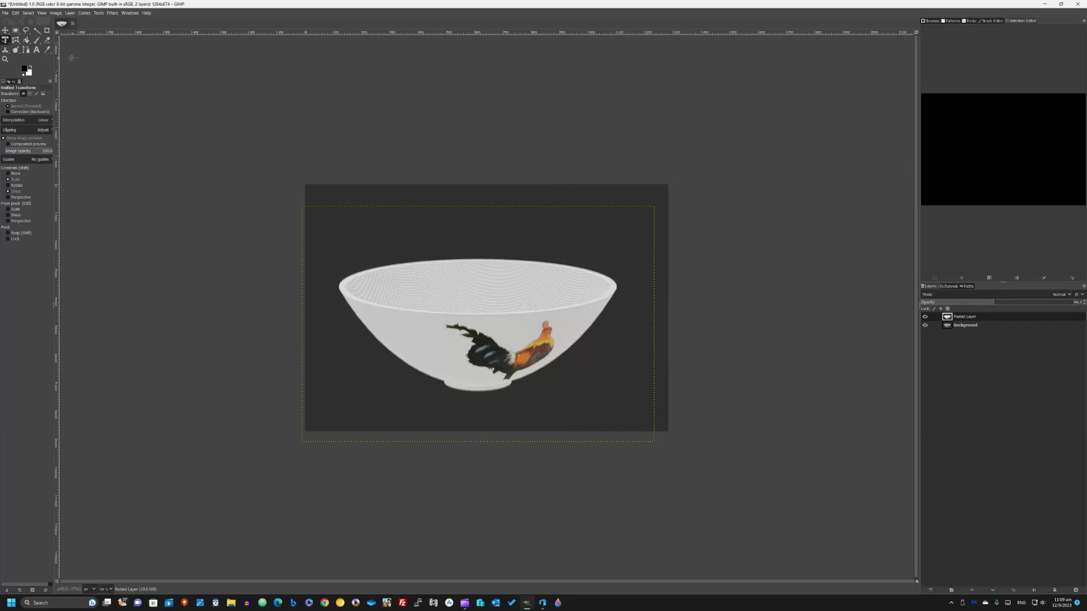
left_click(16, 30)
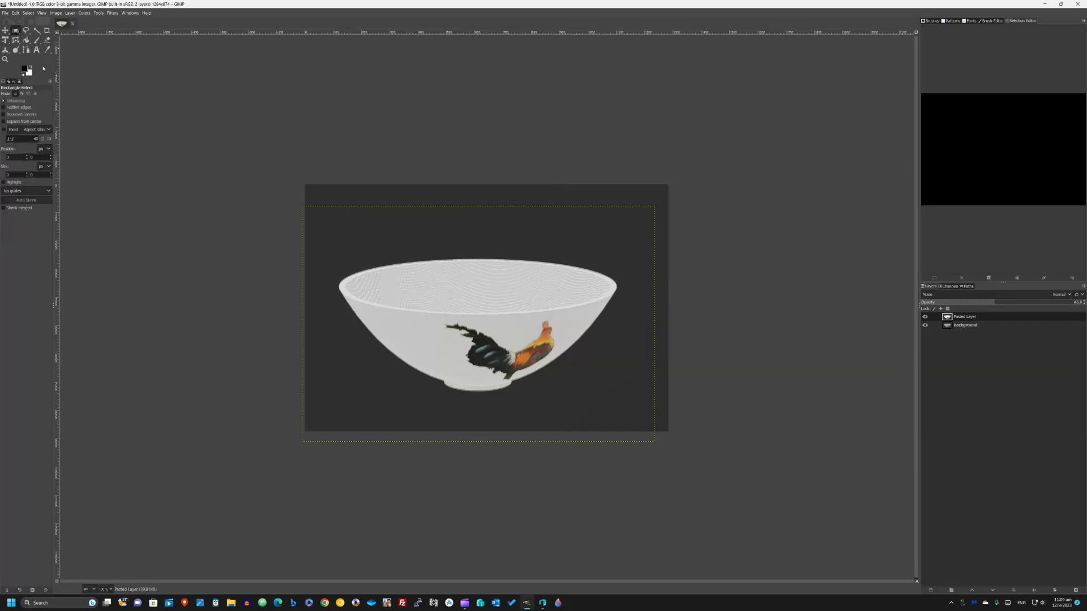
Nudge the pasted layer with Unified Transform until the bowl outlines and the rooster line up exactly with the layer beneath
left_click(994, 325)
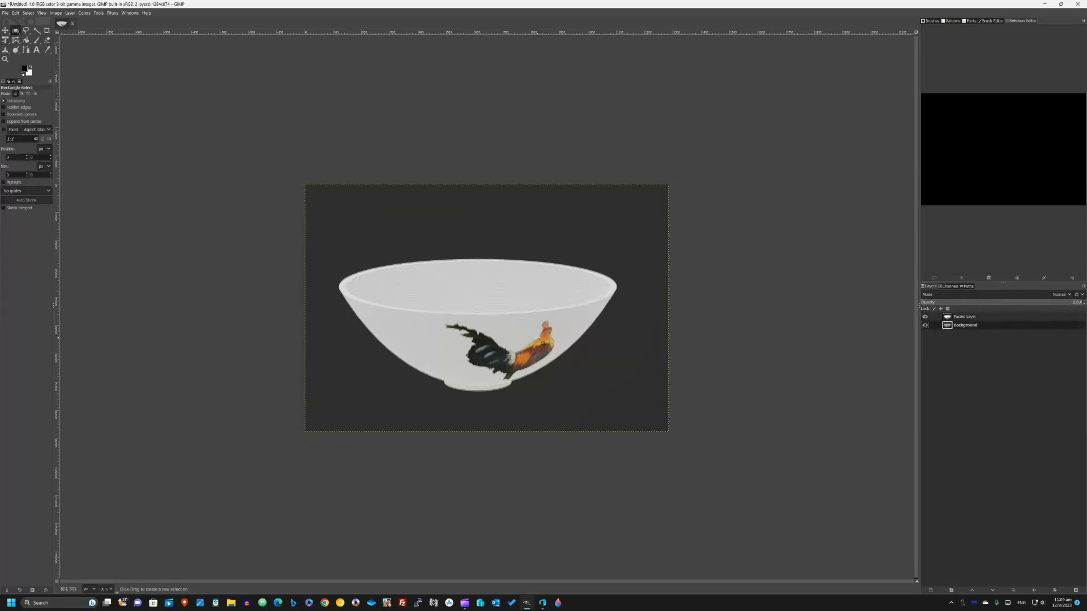
scroll(522, 347, "up", 2, "ctrl")
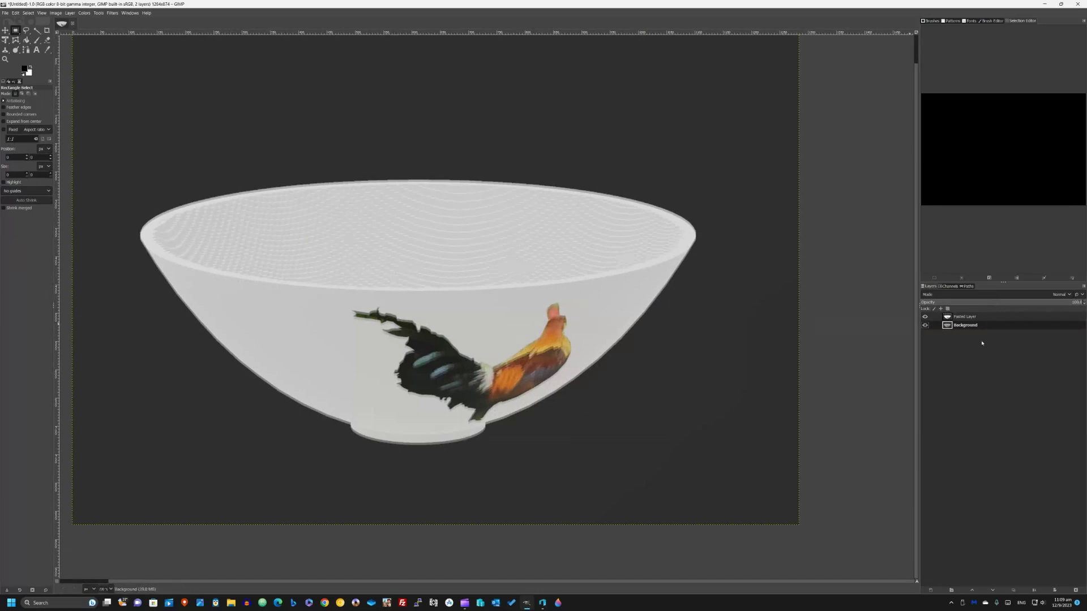
left_click(965, 317)
left_click(435, 275)
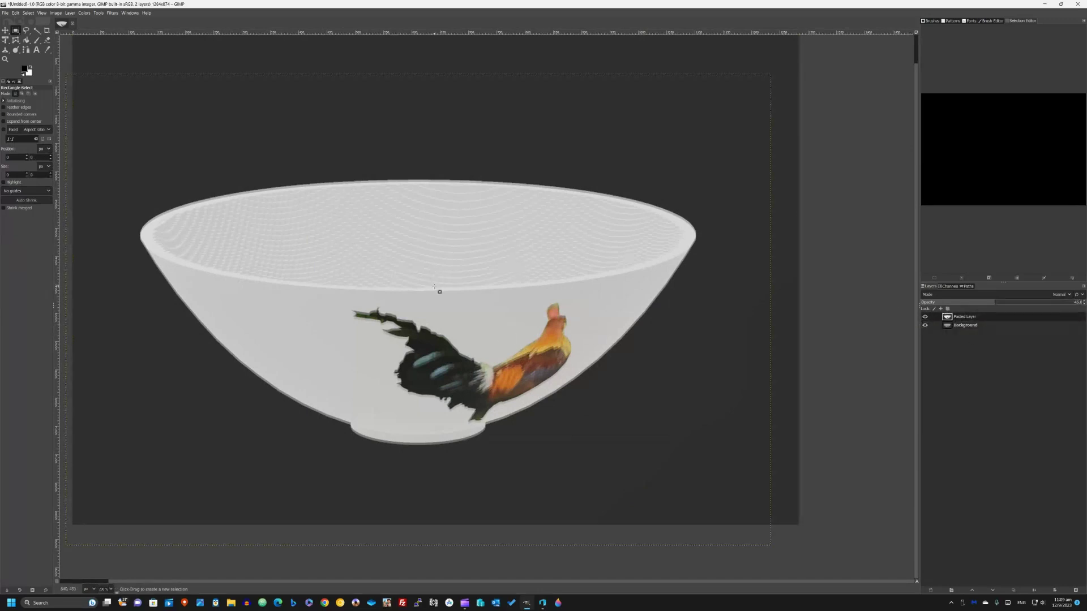
left_click(5, 39)
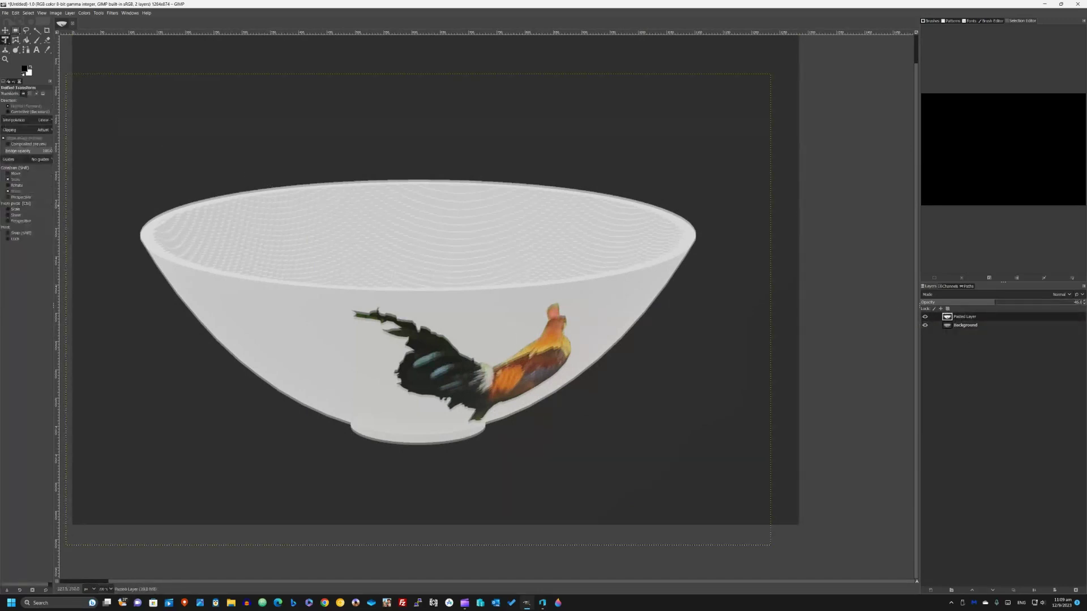
left_click(258, 208)
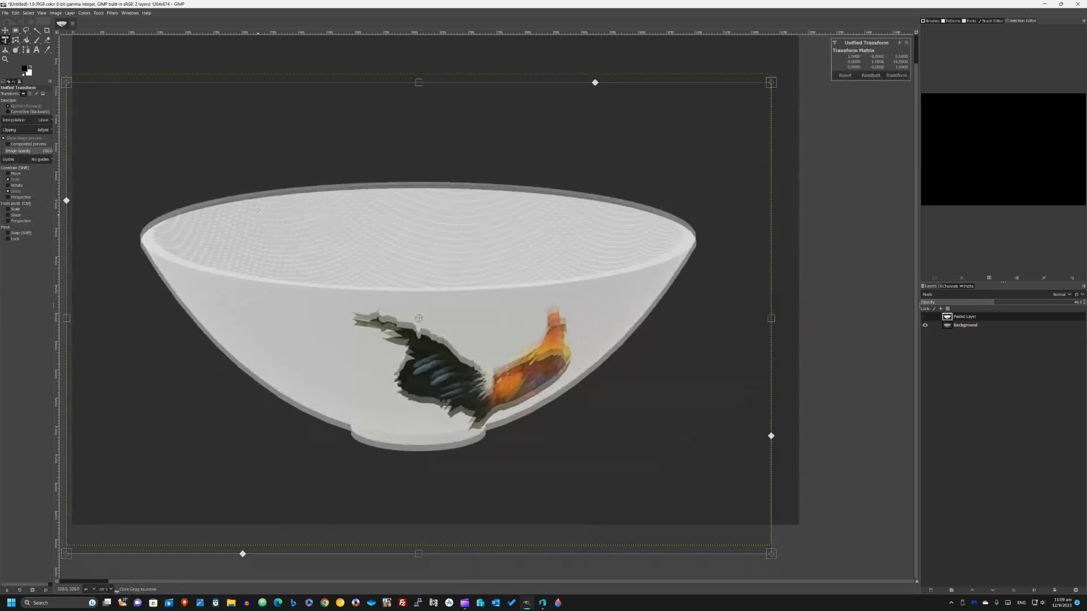
left_click_drag(258, 208, 252, 207)
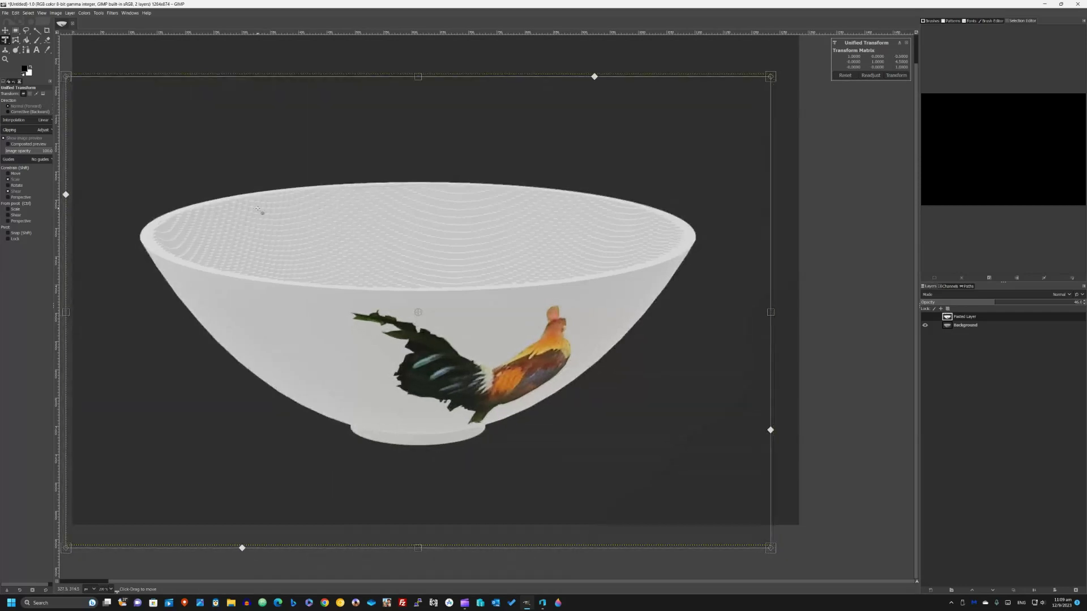
key("Return")
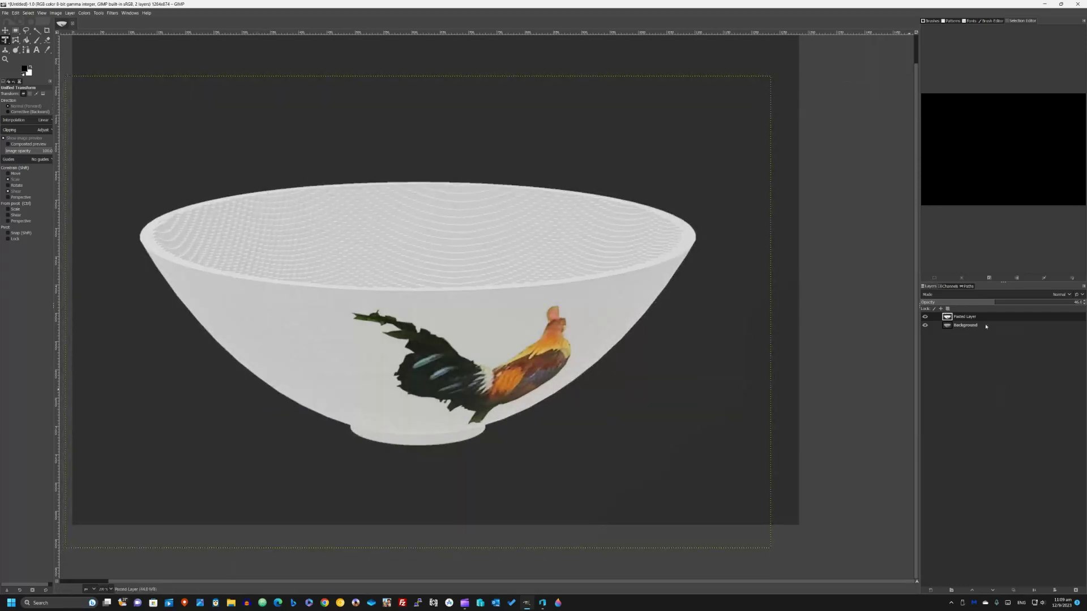
Preview the pasted layer at full opacity, and reduce its opacity to about 11%
left_click(985, 326)
left_click(26, 31)
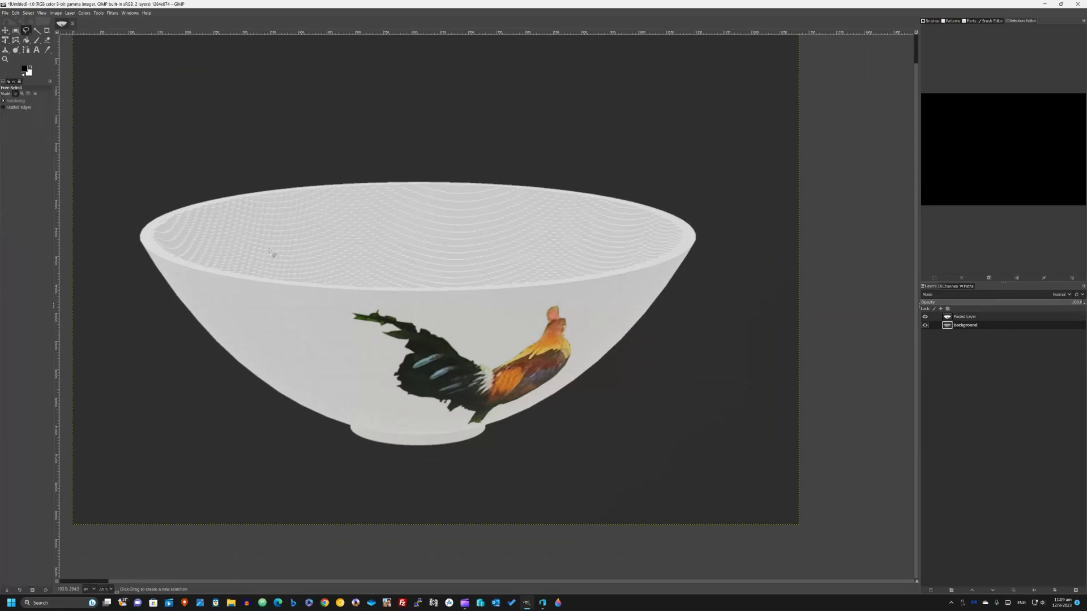
left_click(952, 318)
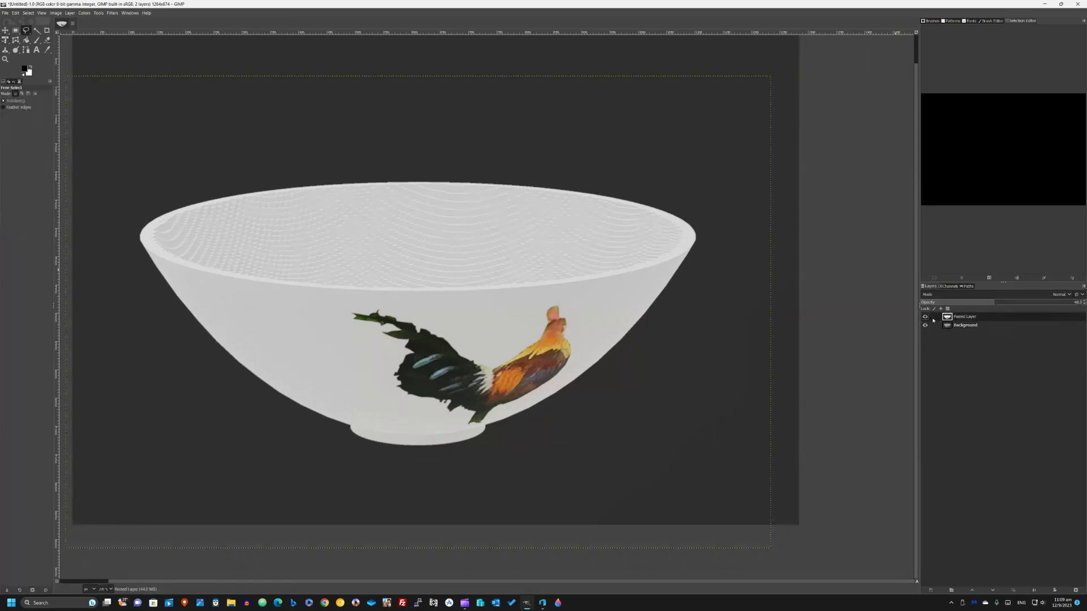
left_click_drag(974, 303, 1083, 303)
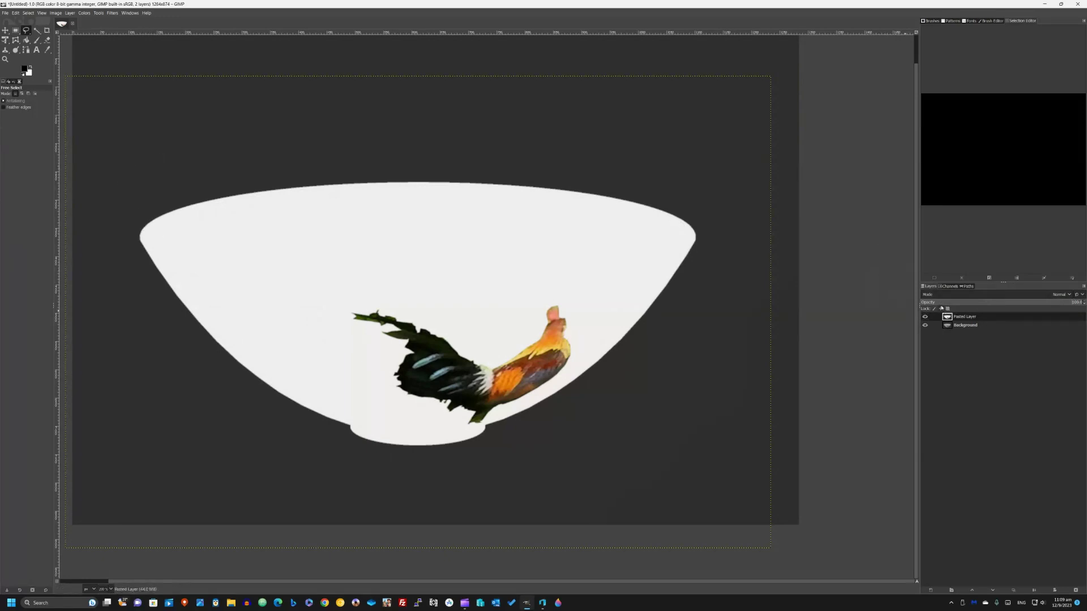
left_click(940, 304)
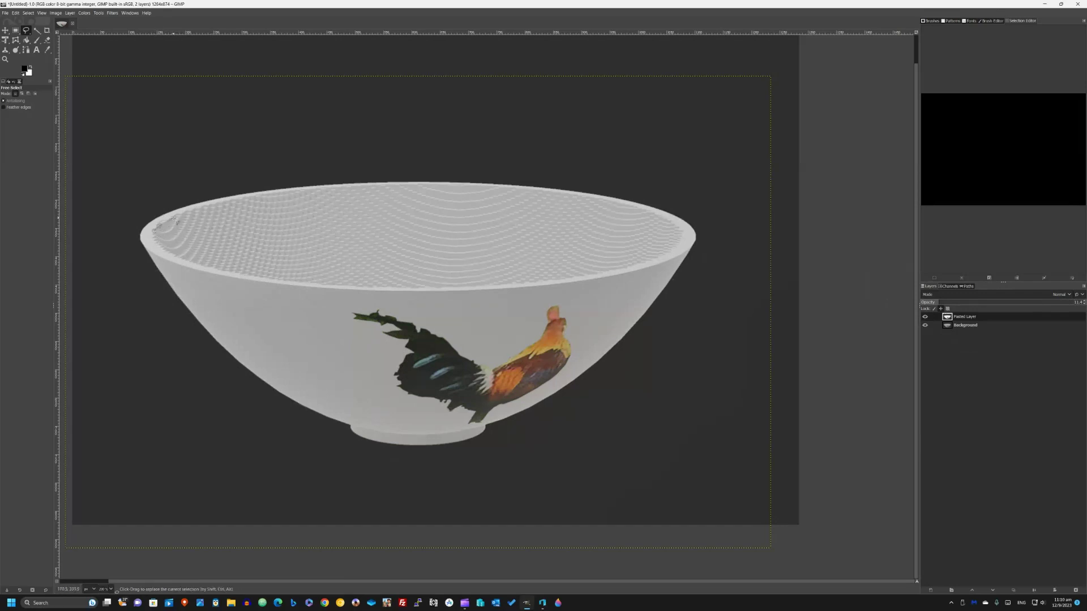
Outline the bowl's inner opening with Free Select and copy that area of the pasted layer onto a new layer
left_click(152, 233)
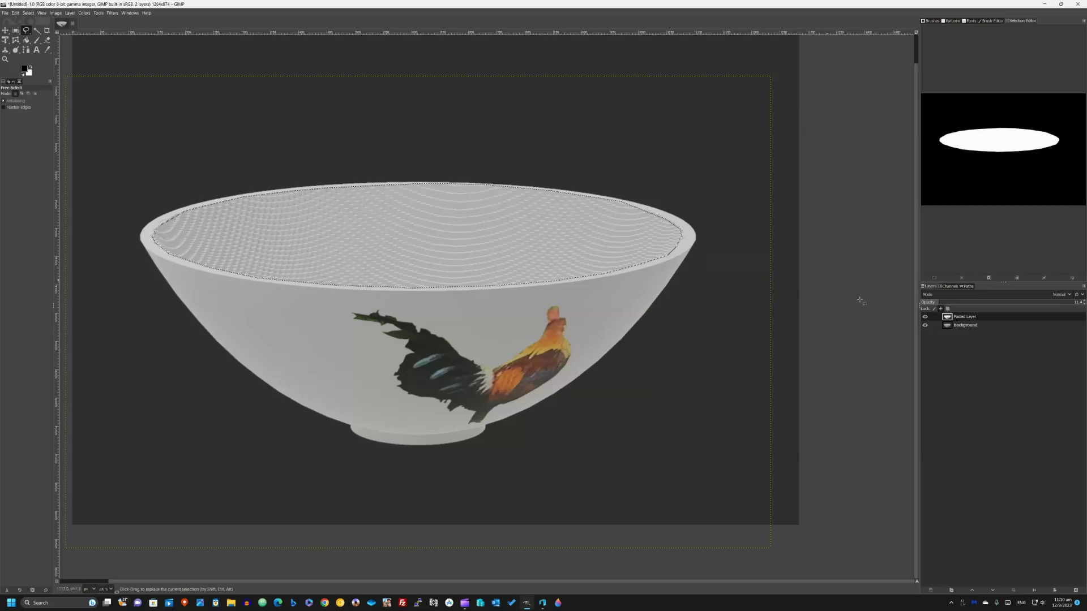
key("ctrl+c")
key("ctrl+v")
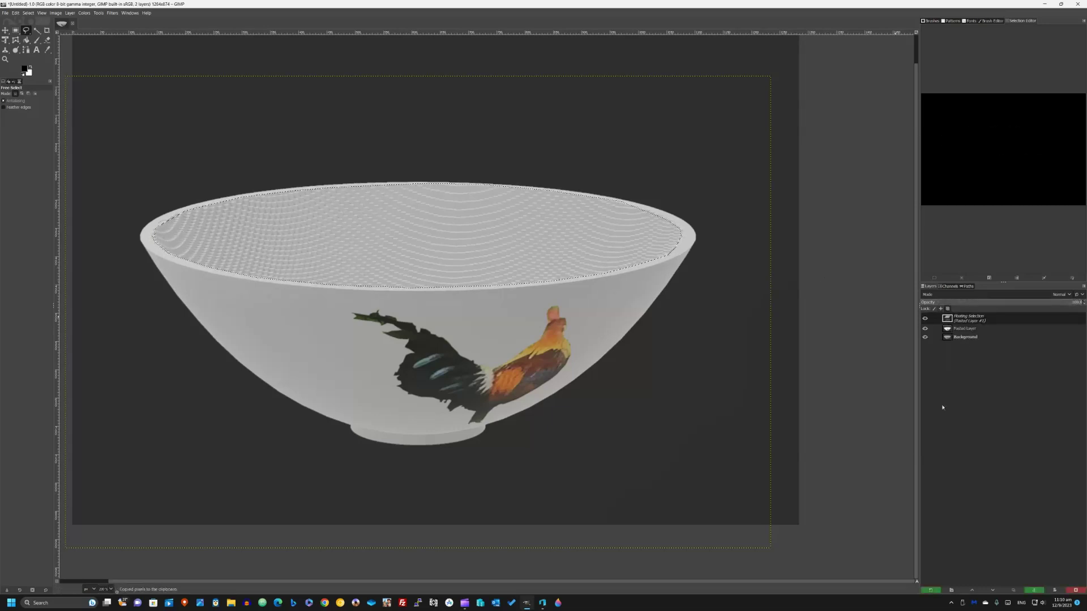
left_click(931, 590)
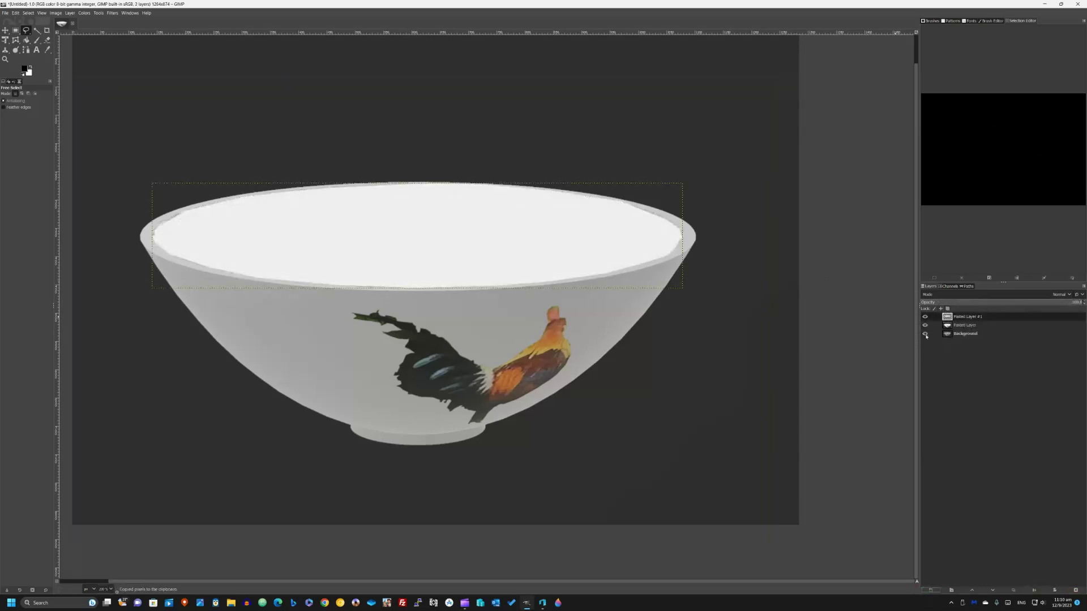
left_click(952, 328)
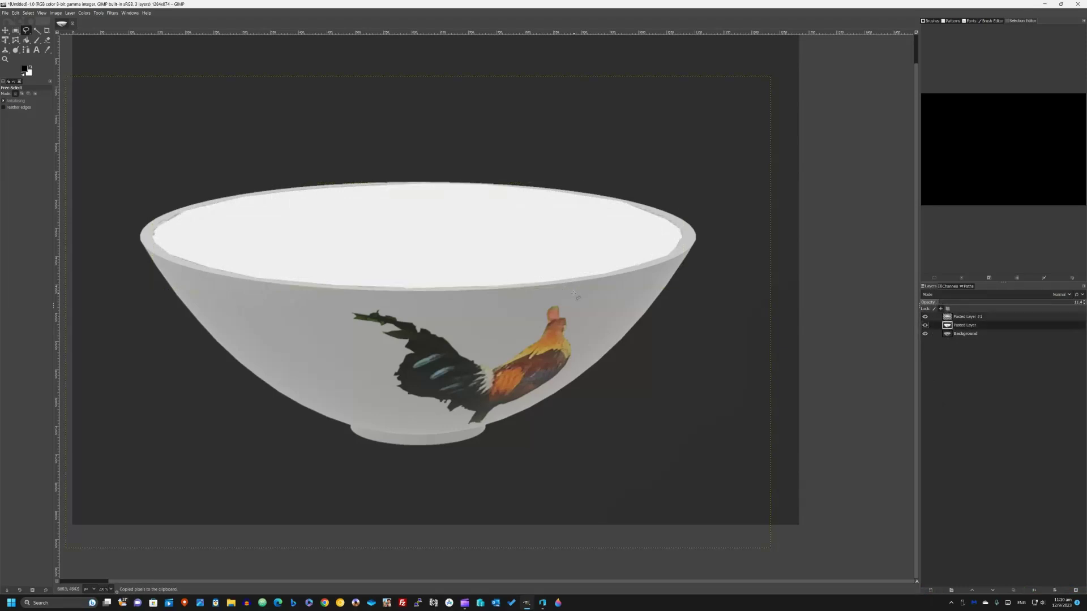
scroll(581, 295, "down", 3, "ctrl")
scroll(581, 296, "up", 3, "ctrl")
scroll(581, 296, "down", 1, "ctrl")
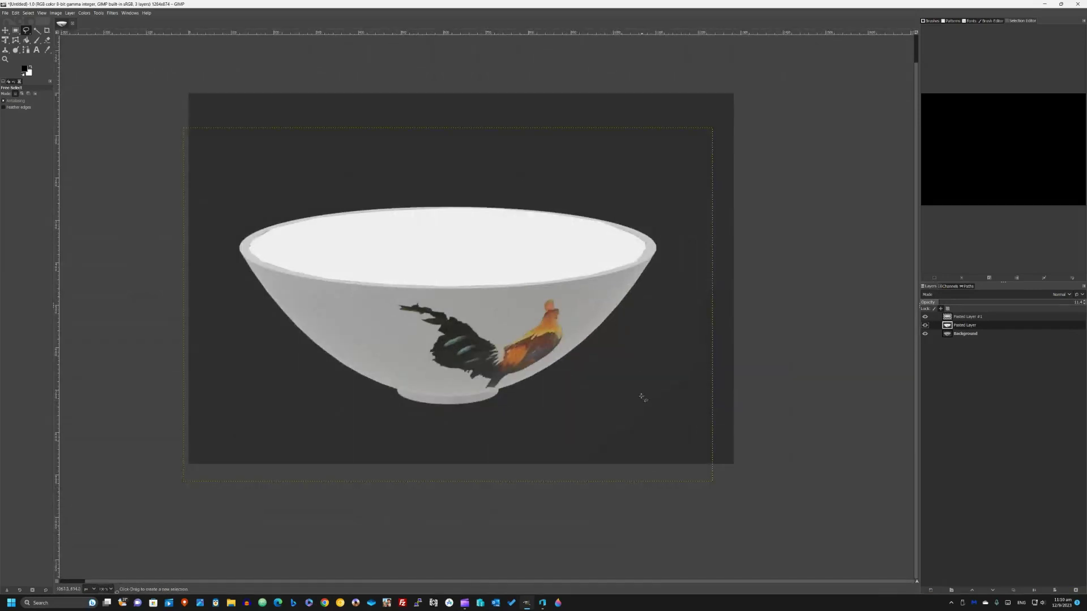
left_click(16, 30)
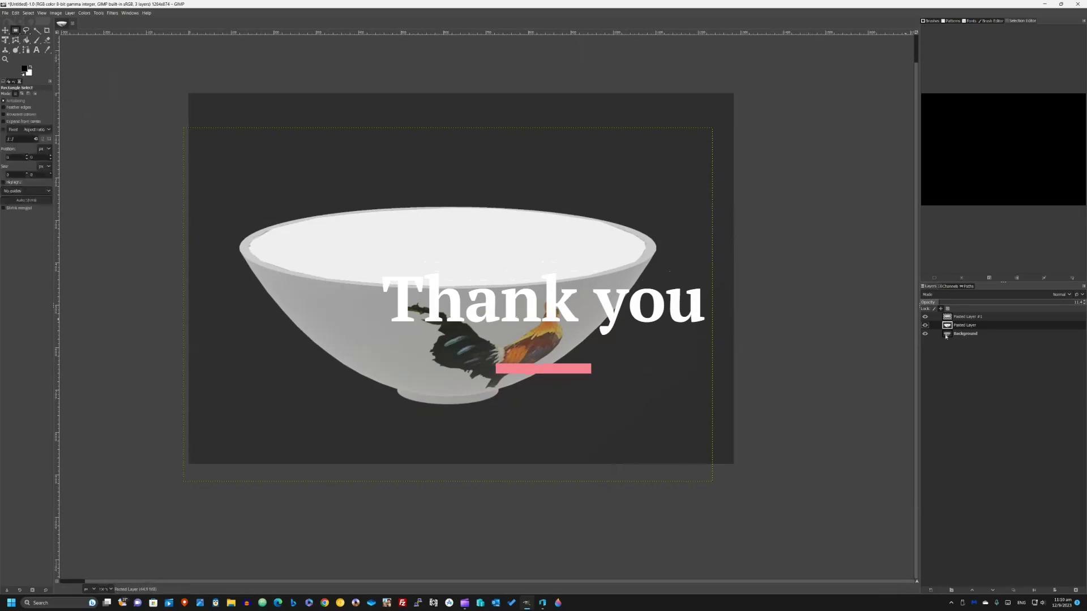